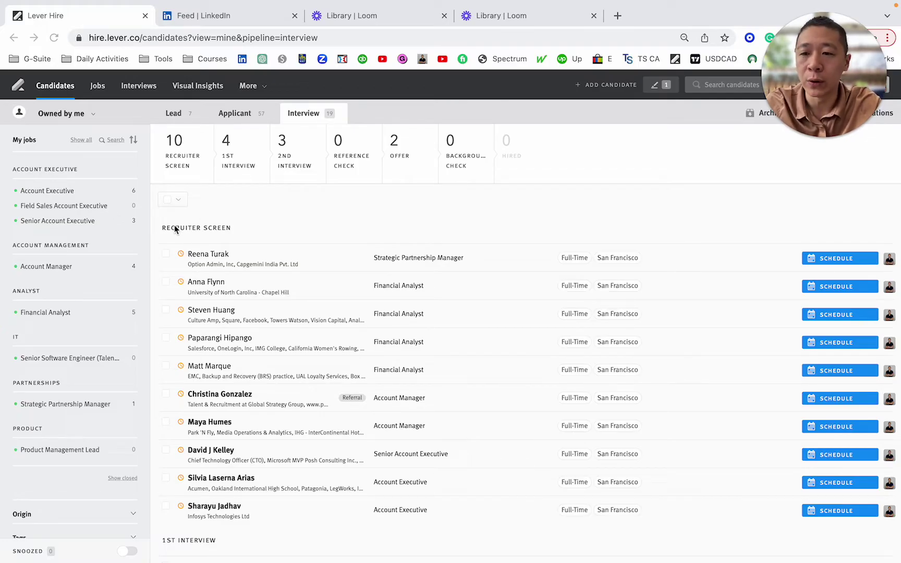
Show the Applicant stage for Account Manager, Financial Analyst, Senior Software Engineer, Strategic Partnership Manager and Product Management Lead.
left_click(44, 170)
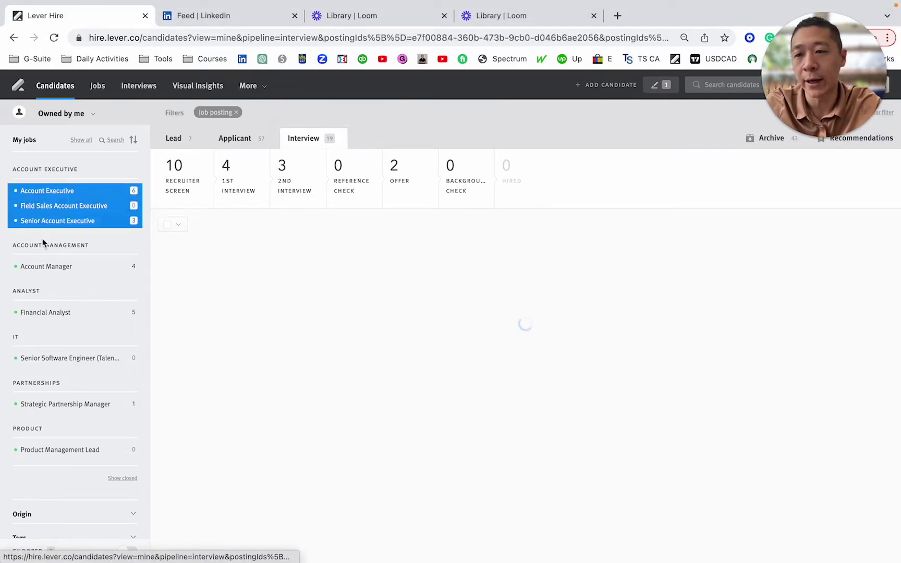
left_click(48, 266)
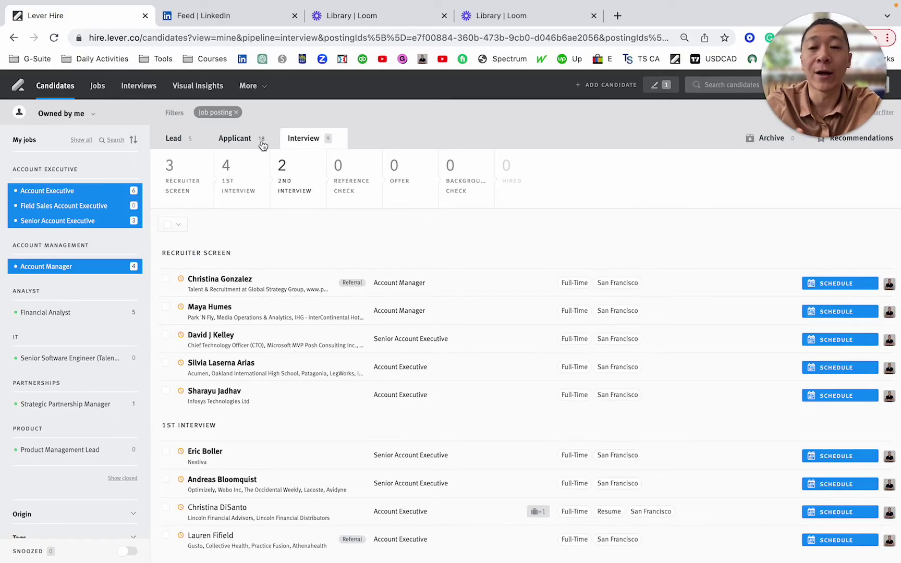
left_click(240, 142)
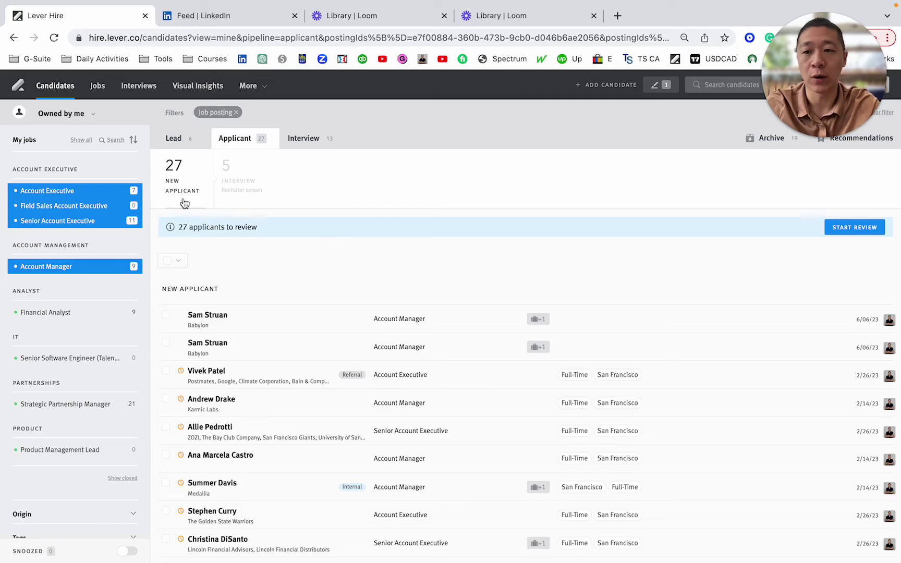
left_click(45, 313)
left_click(46, 358)
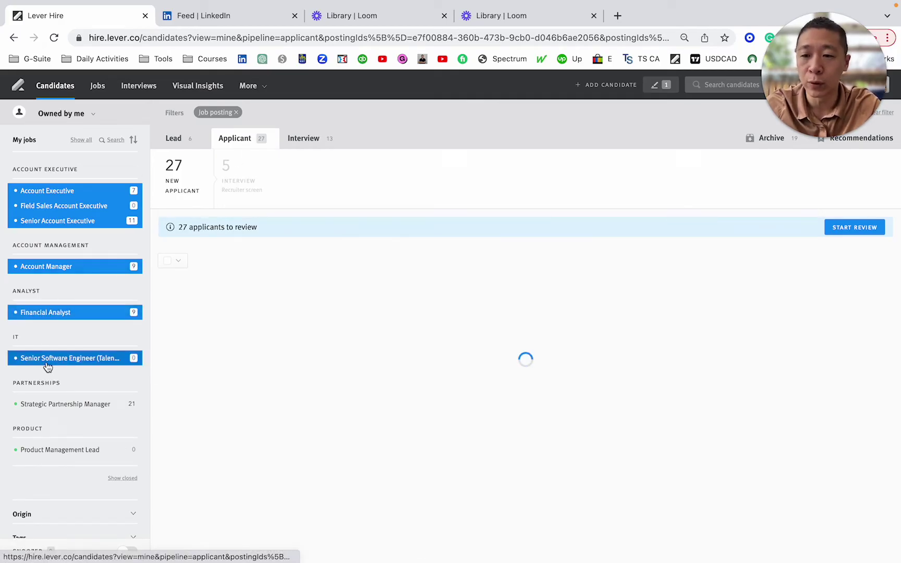
left_click(44, 404)
left_click(44, 449)
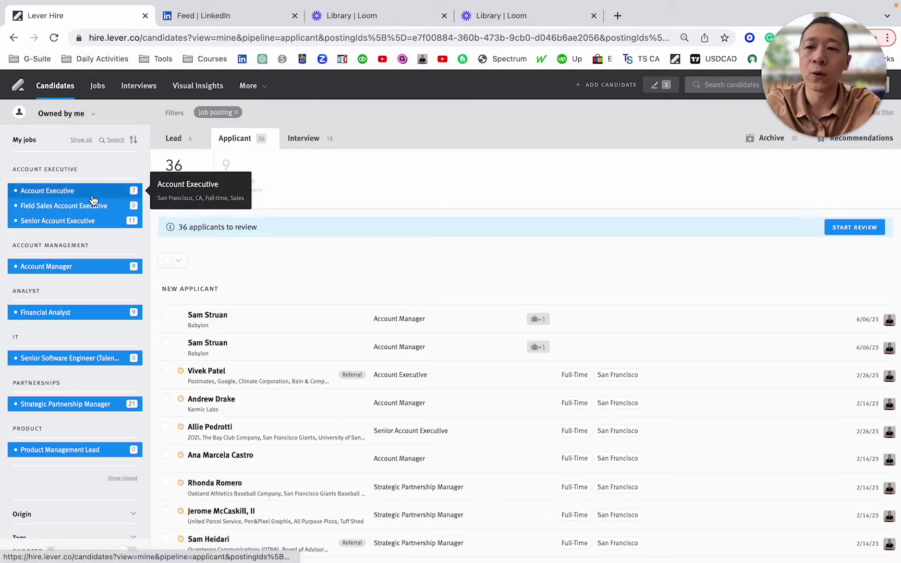
List every job, not only mine, grouped by owner.
left_click(81, 141)
scroll(82, 296, "down", 10)
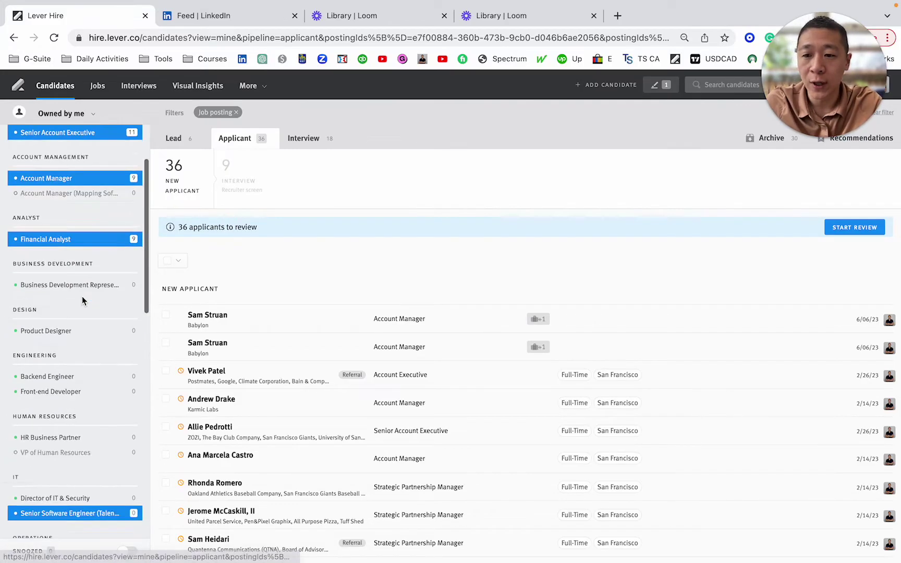
scroll(84, 295, "up", 10)
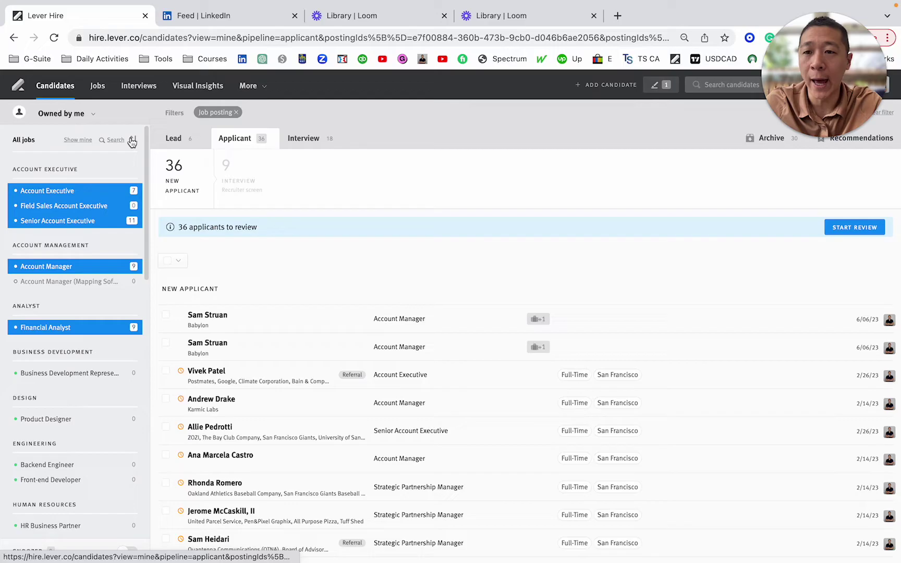
left_click(134, 141)
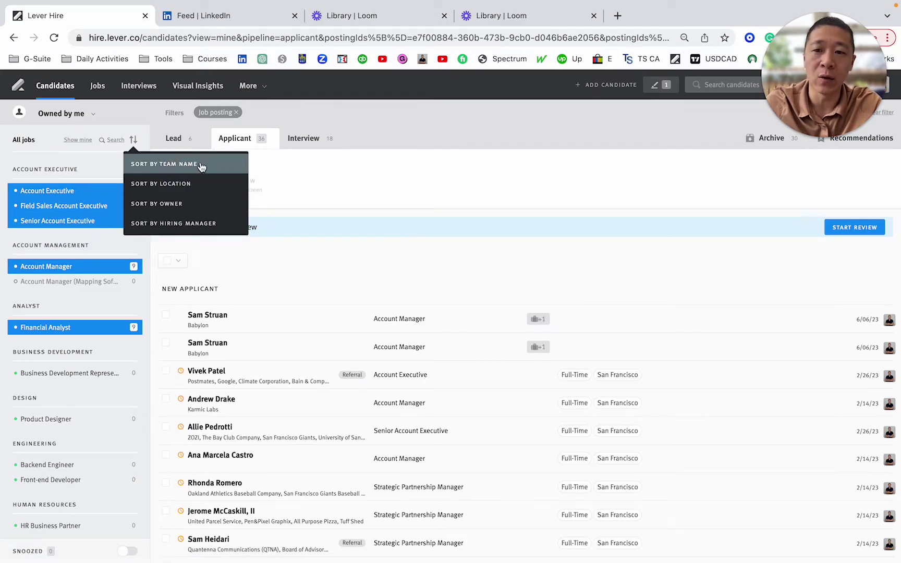
left_click(195, 208)
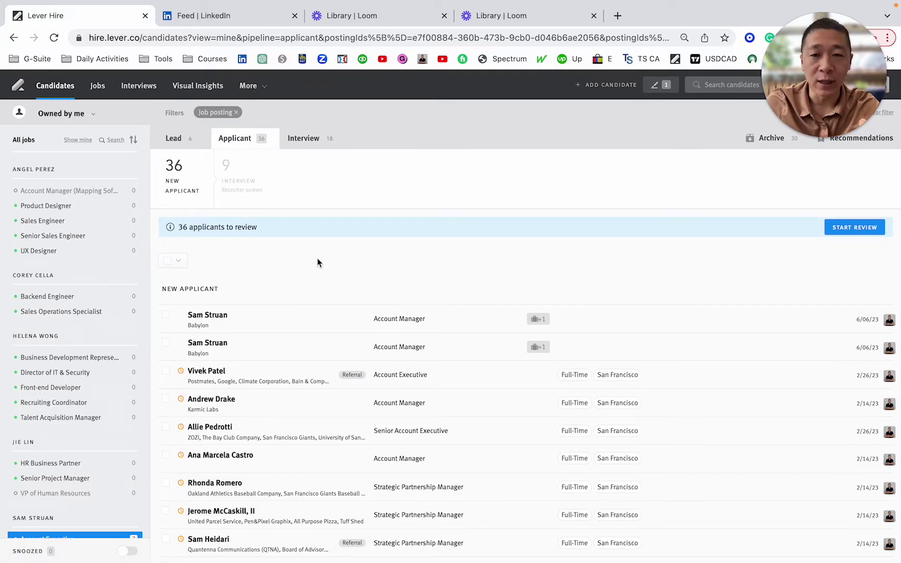
Try different owner-group job filters, ending with all of the first owner's jobs selected.
left_click(34, 174)
scroll(83, 469, "down", 3)
left_click(42, 386)
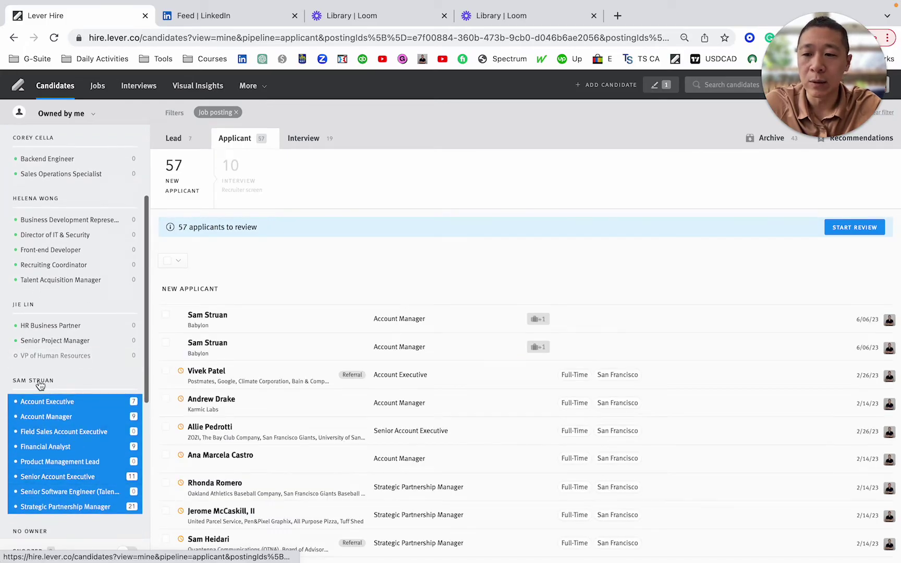
left_click(49, 477)
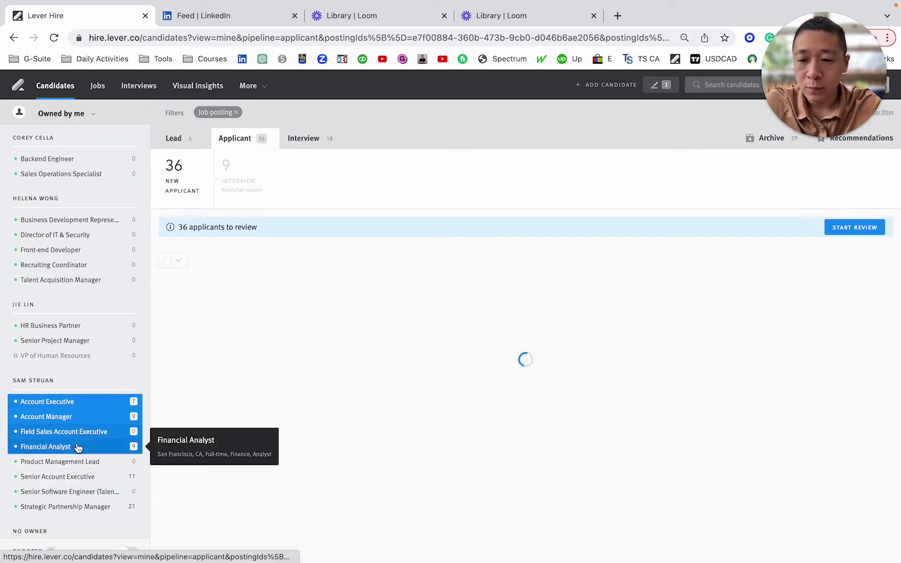
left_click(105, 447)
left_click(84, 435)
left_click(88, 417)
left_click(96, 402)
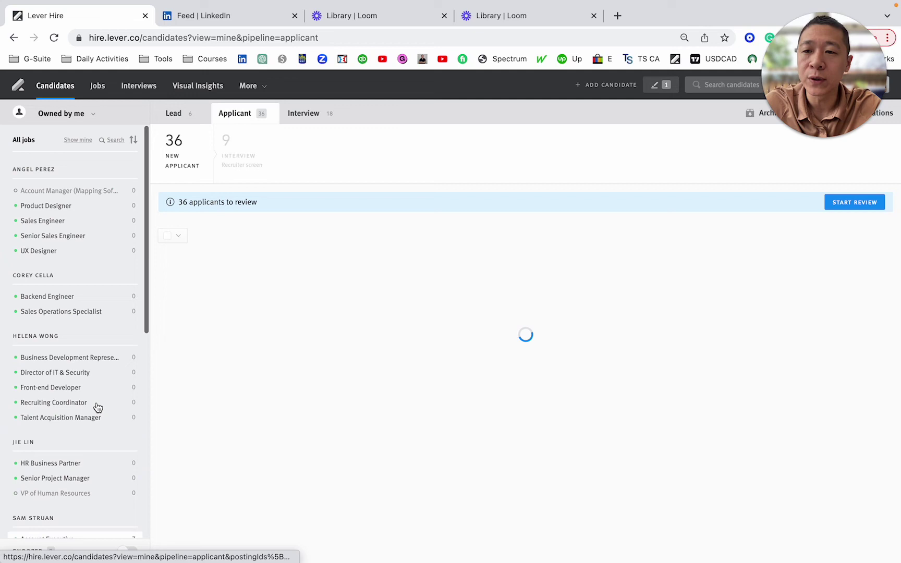
left_click(99, 168)
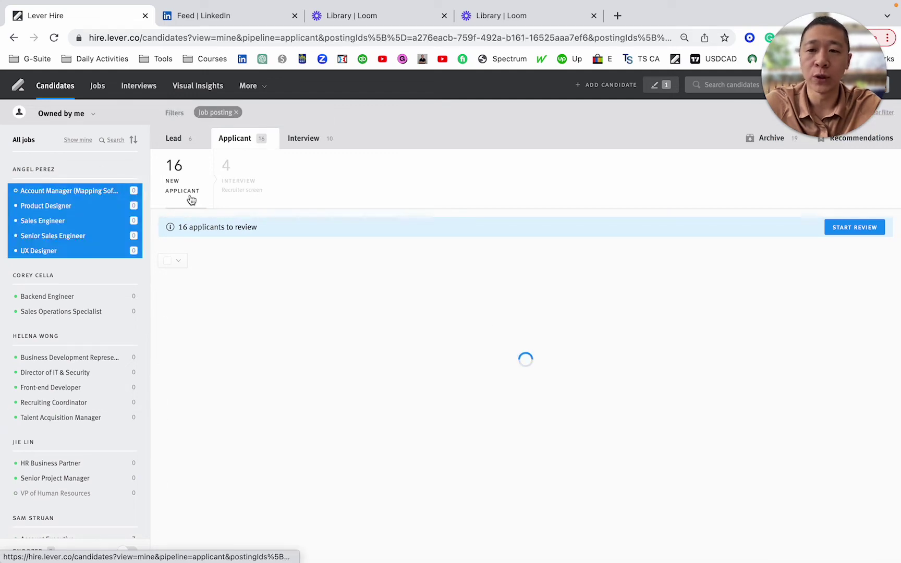
Compare the pipelines, then filter Interview to Backend Engineer and Sales Operations Specialist.
left_click(303, 136)
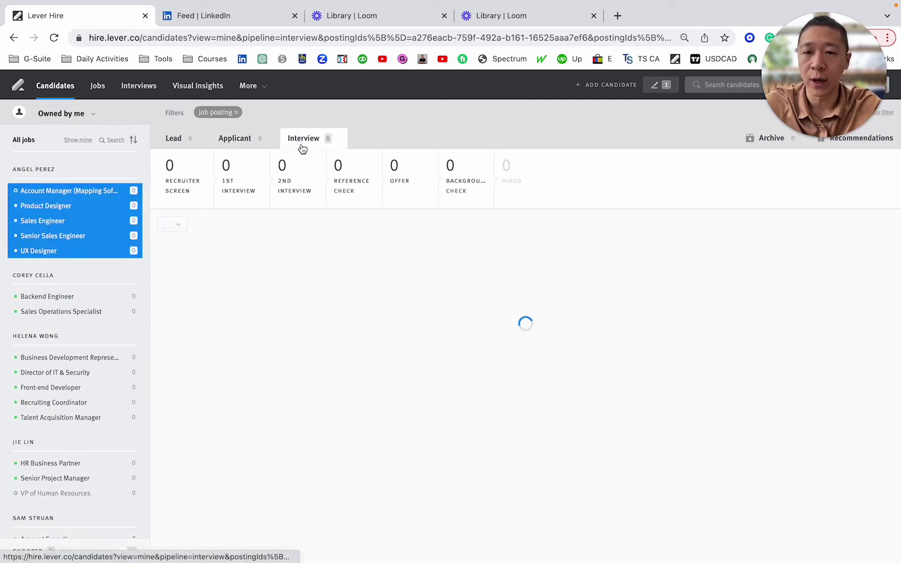
left_click(247, 144)
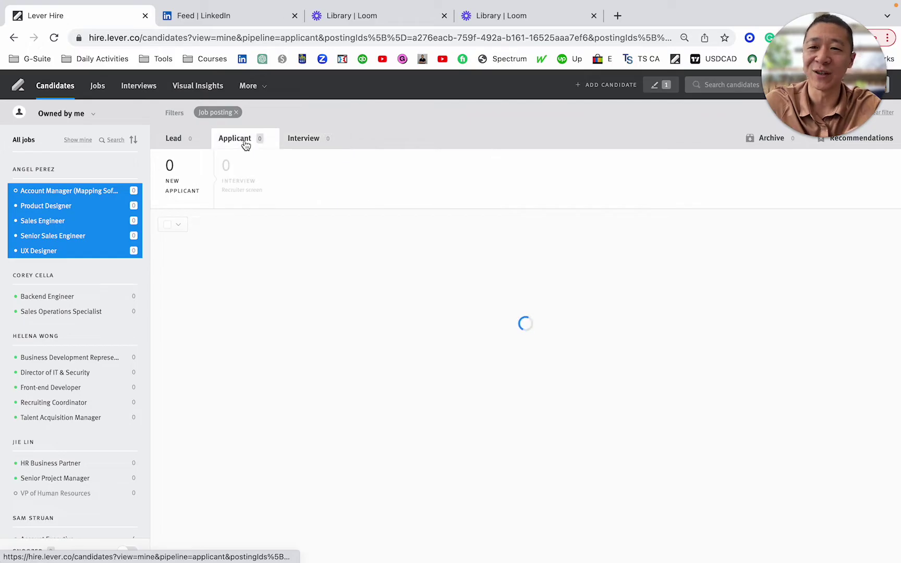
left_click(305, 146)
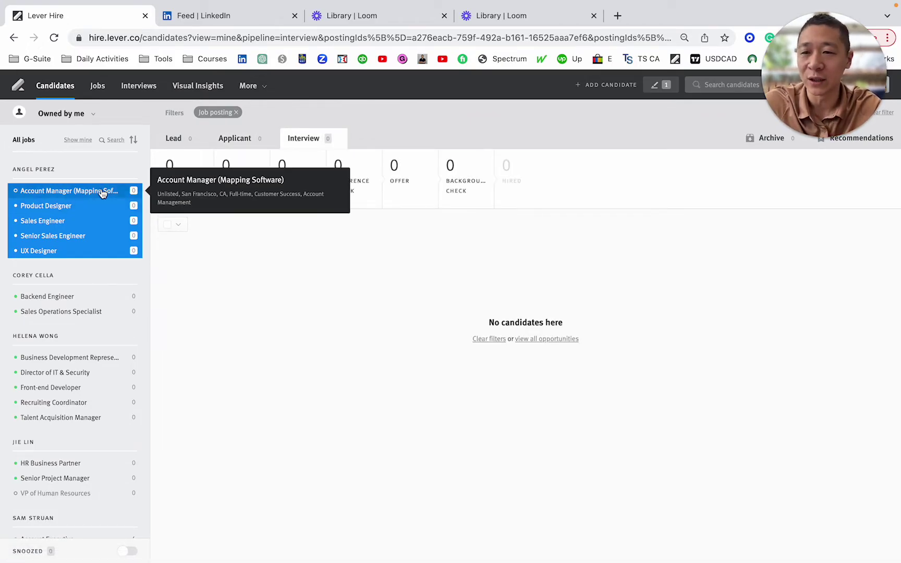
scroll(74, 336, "down", 5)
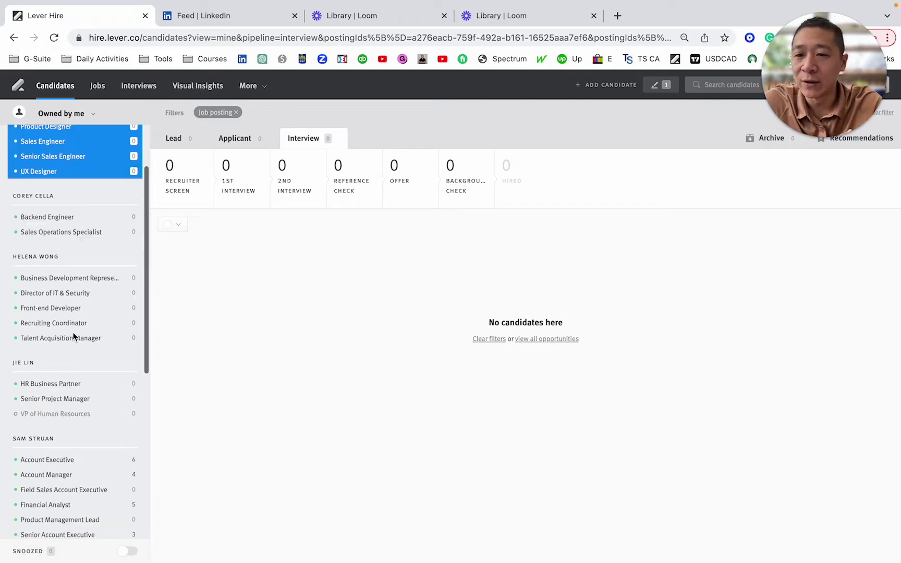
scroll(73, 336, "up", 5)
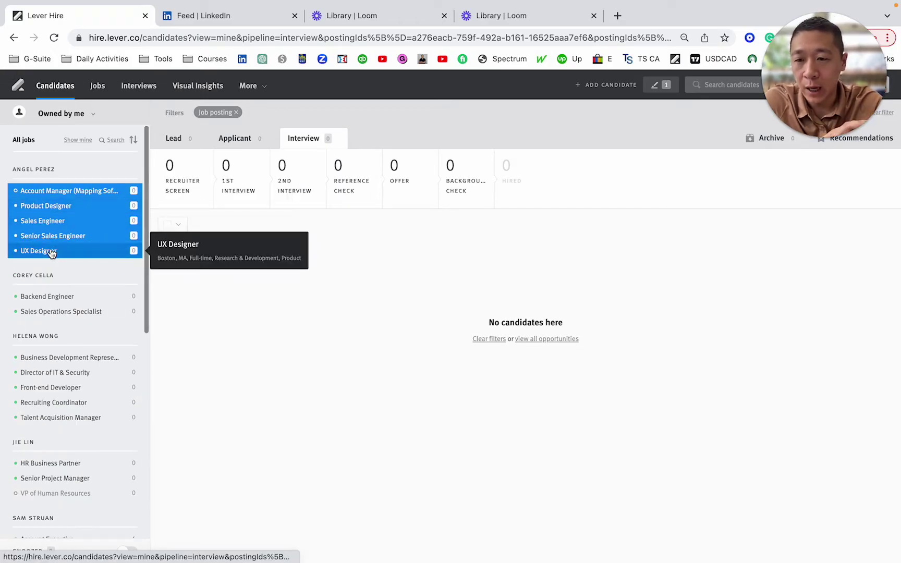
left_click(55, 176)
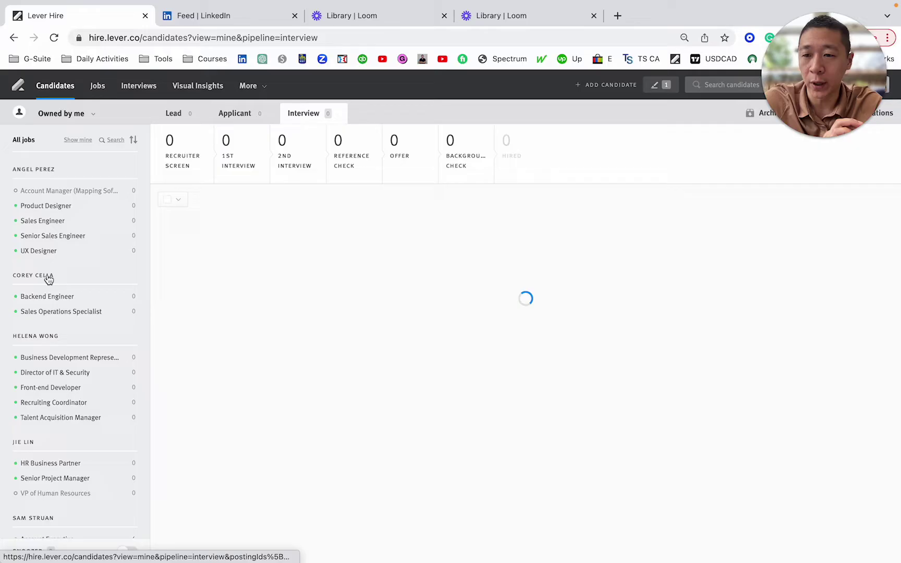
left_click(71, 278)
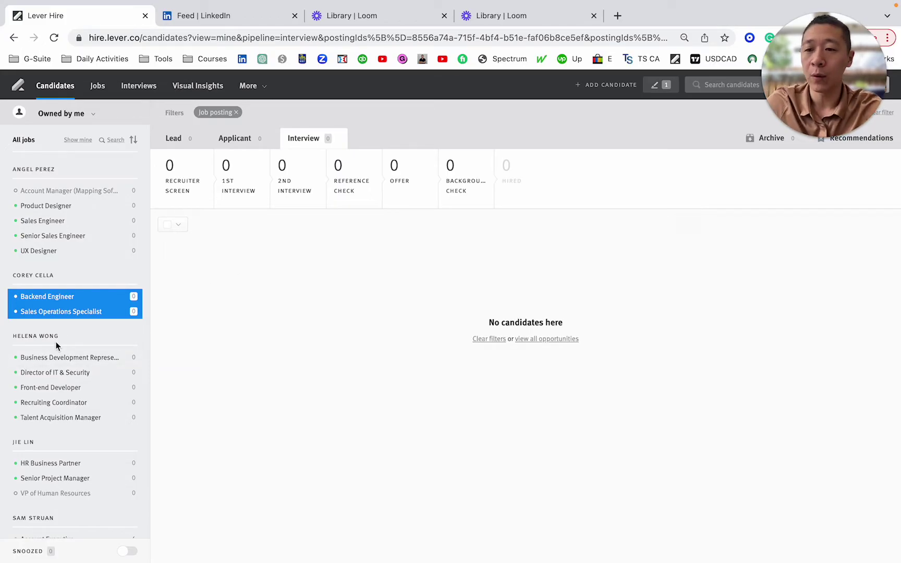
Deselect the Backend Engineer and Sales Operations Specialist owner group so Recruiter Screen candidates reappear.
mouse_move(90, 296)
left_click(42, 278)
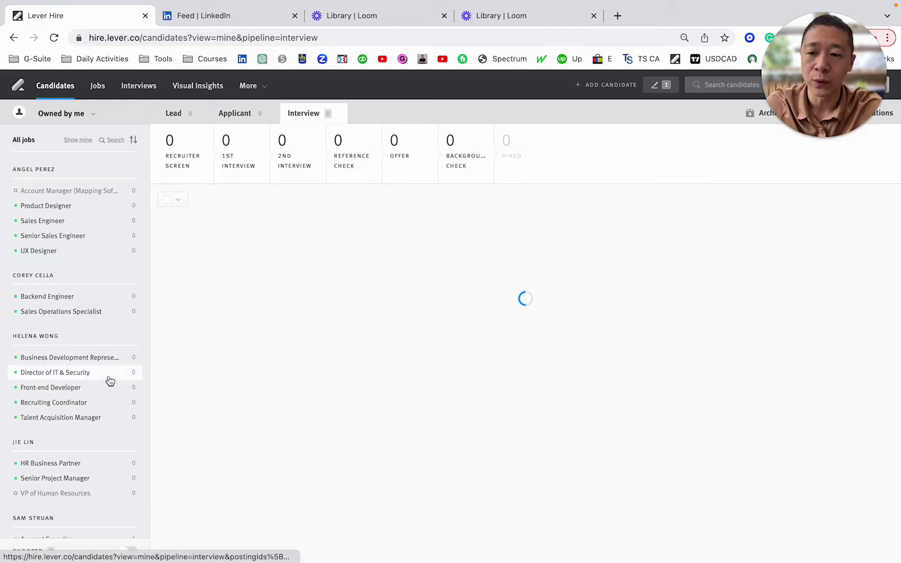
scroll(108, 380, "down", 4)
scroll(114, 324, "up", 4)
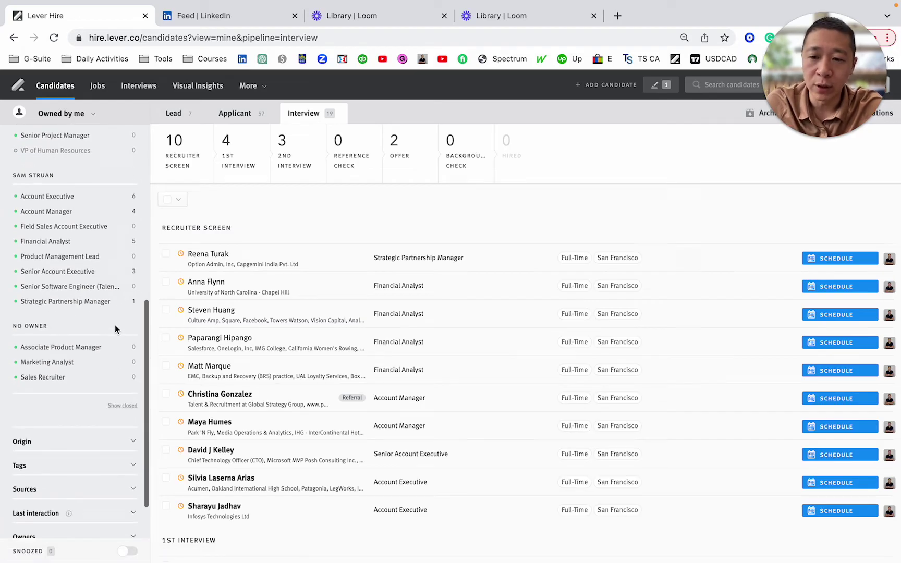
mouse_move(130, 296)
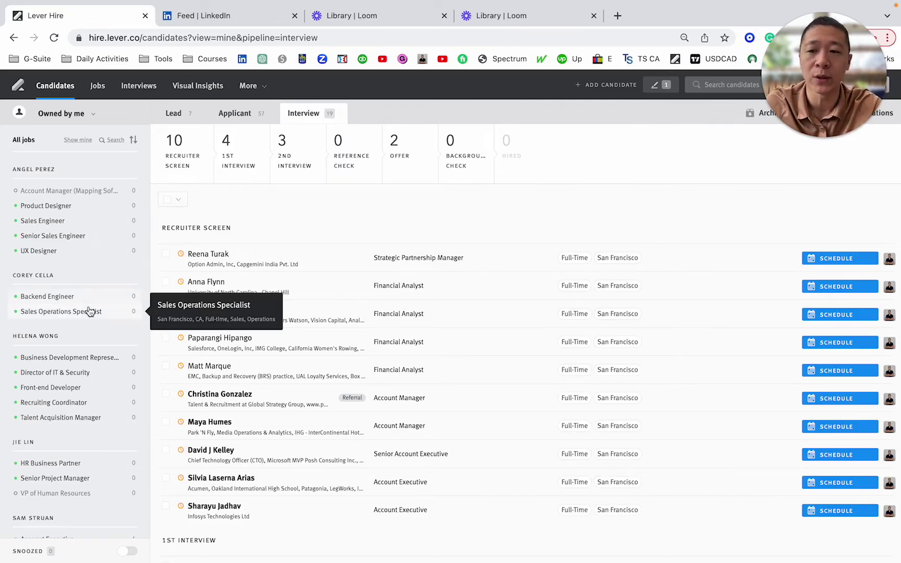
scroll(89, 329, "down", 3)
scroll(89, 346, "down", 1)
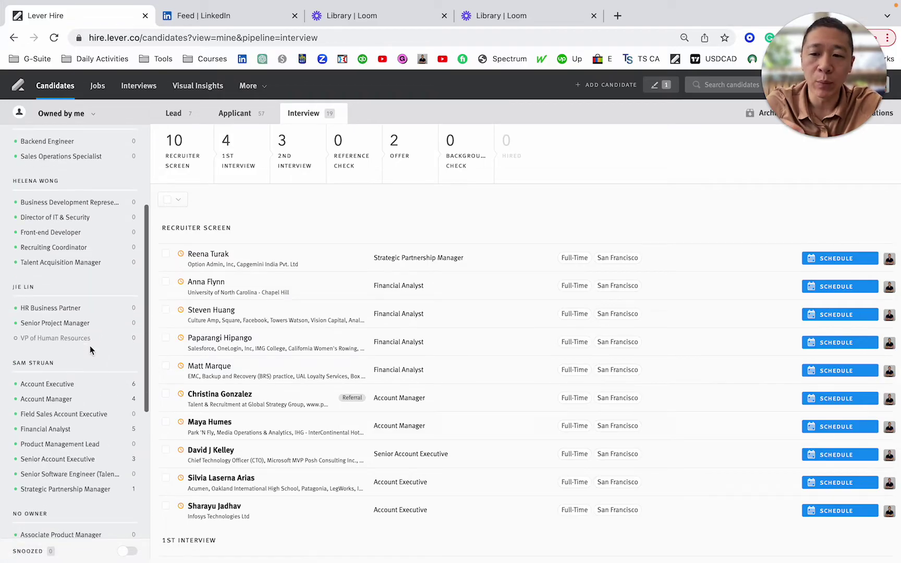
Filter to my eight jobs, show Recruiter Screen, and select all 10 candidates.
left_click(48, 365)
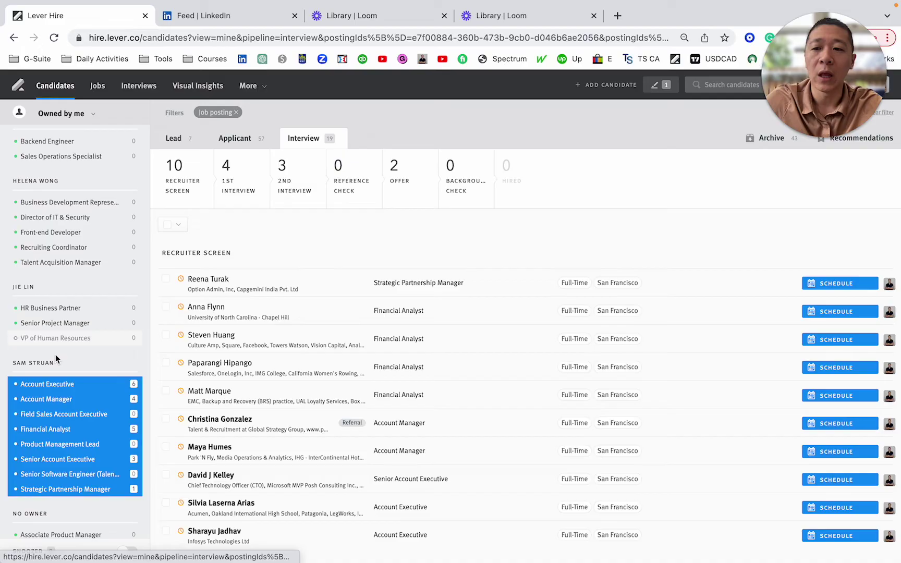
scroll(55, 363, "down", 2)
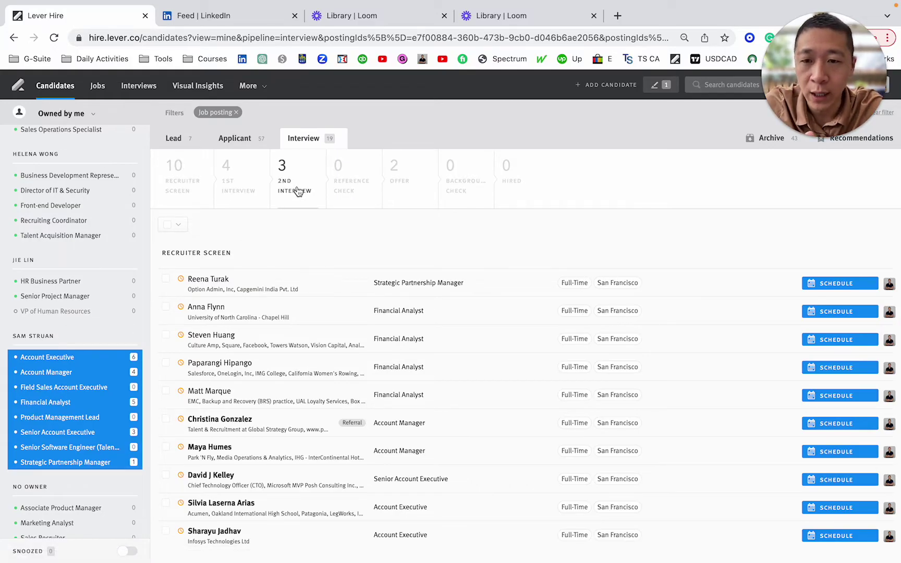
left_click(192, 191)
left_click(167, 226)
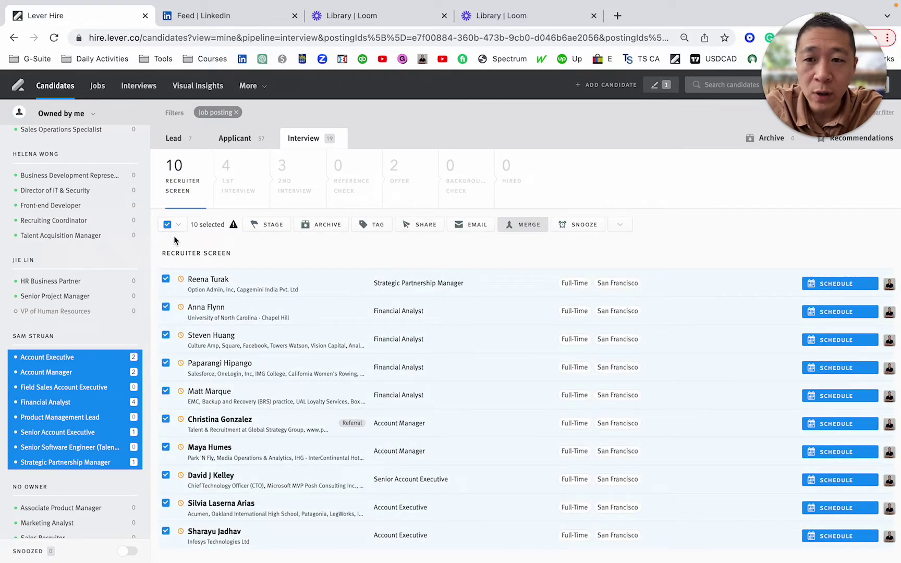
Email the 10 candidates with subject 'Update: team illness', greeting 'Hi' plus first-name placeholder, then start the manager's introduction.
left_click(469, 225)
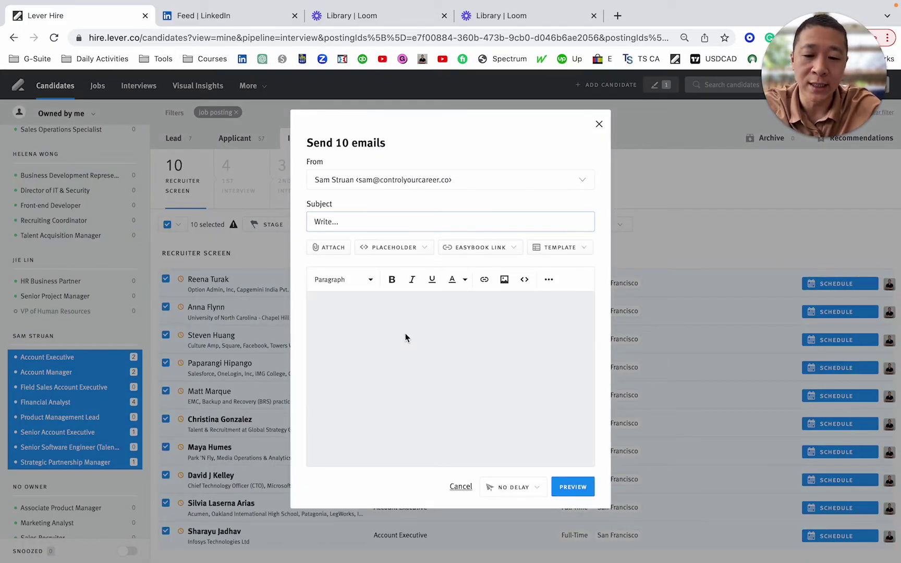
type("Update: team illness")
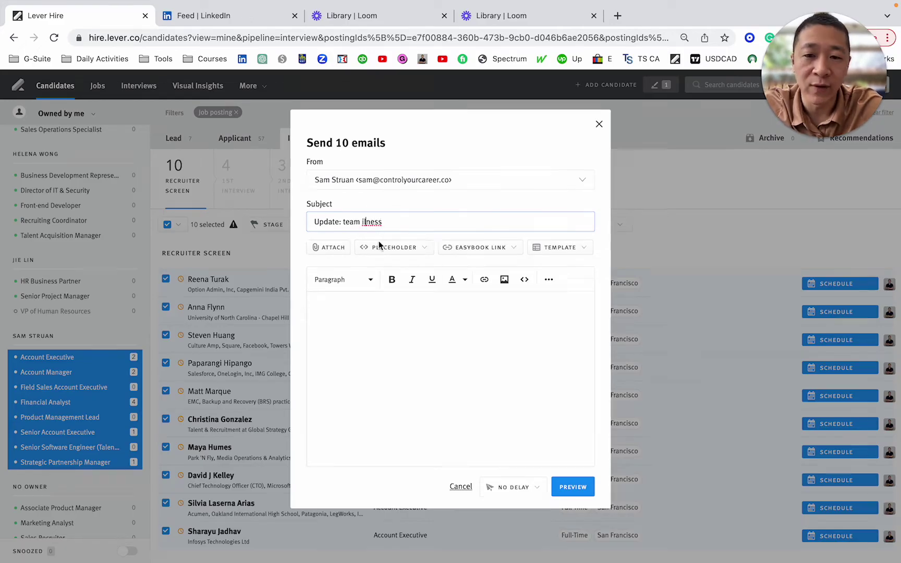
left_click(393, 349)
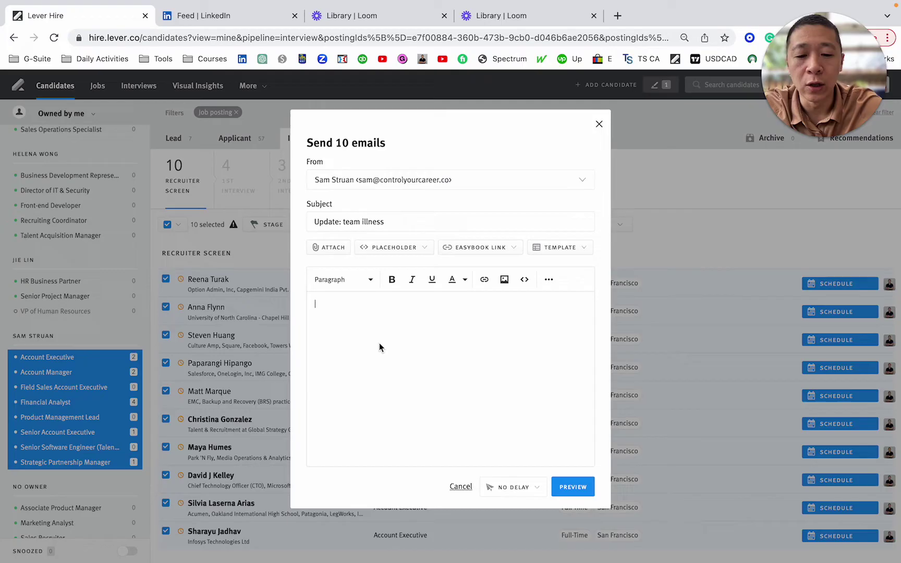
type("Hi")
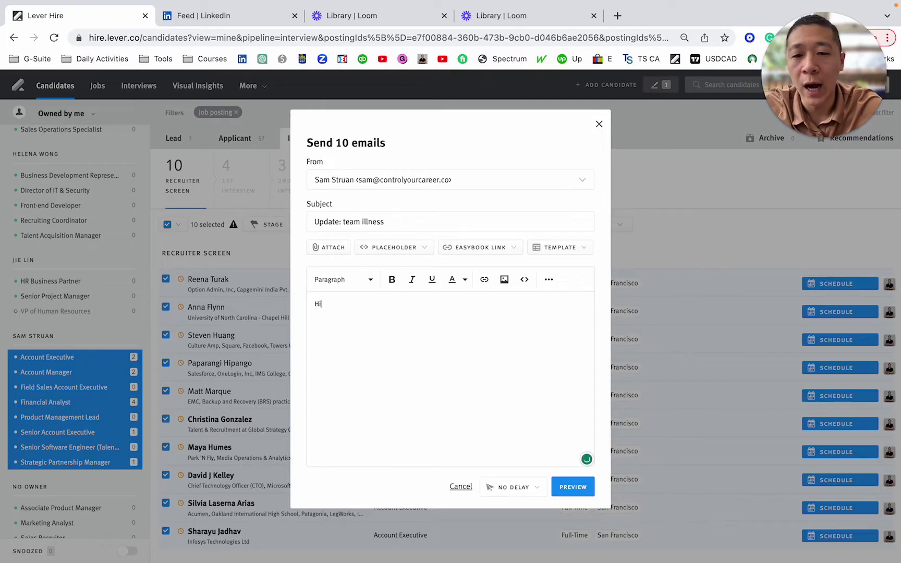
left_click(416, 250)
left_click(410, 277)
type(",")
key("Return")
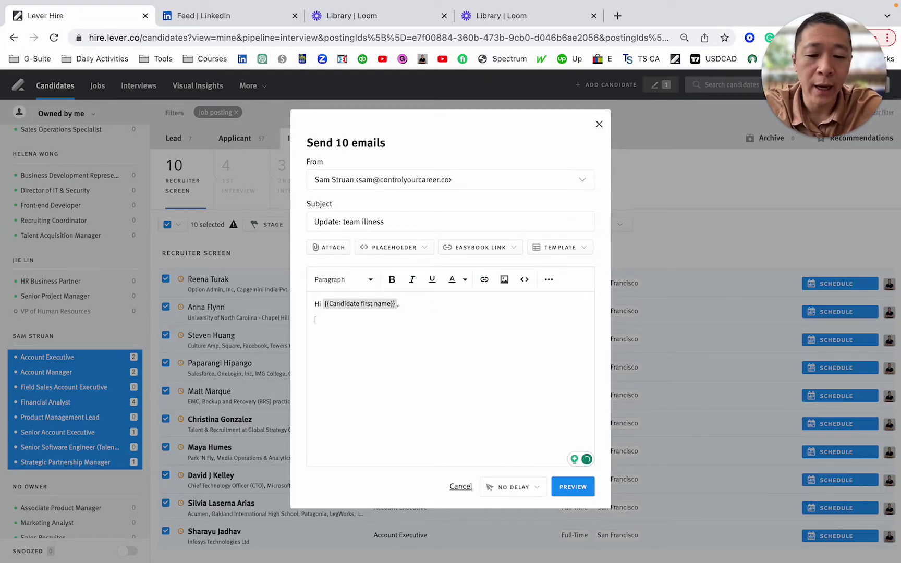
type("I'm J")
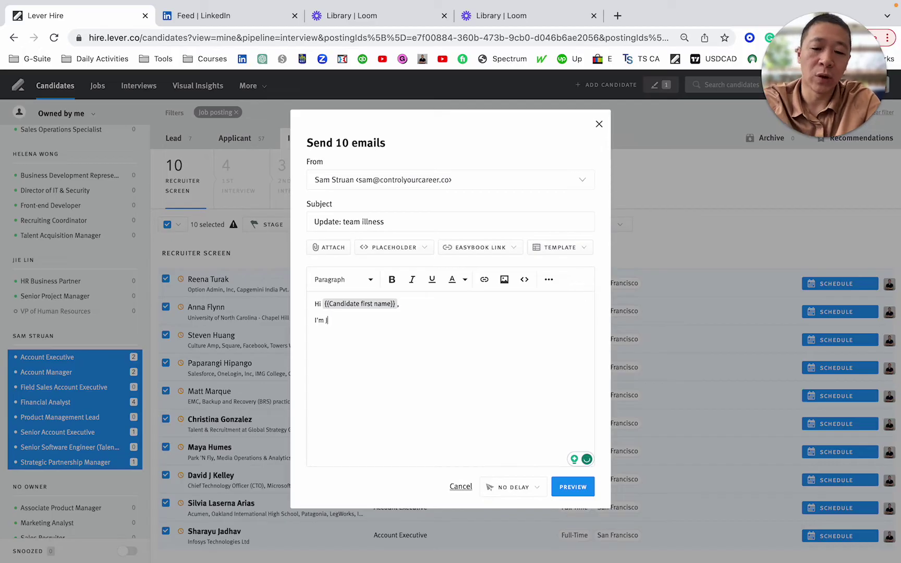
type("ohn, Sam's manager. ")
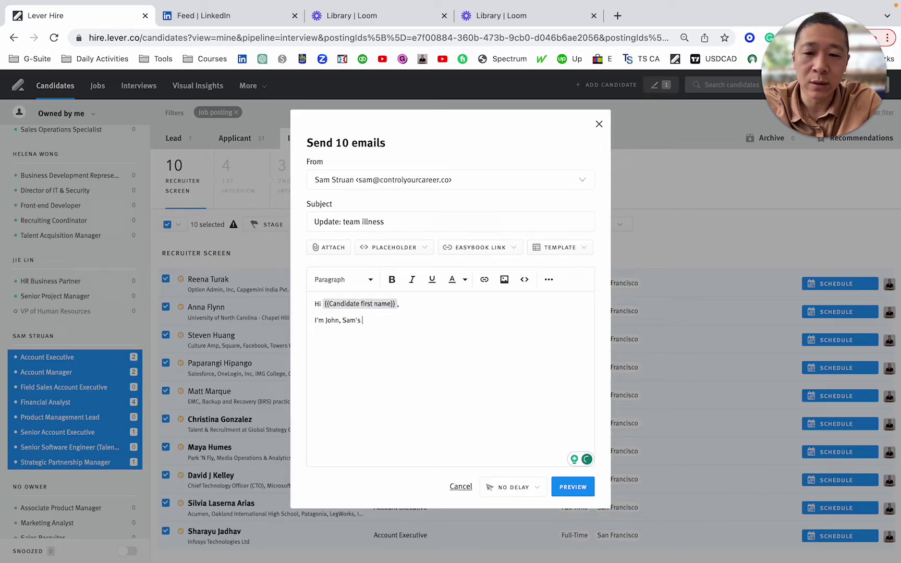
type("Unfor")
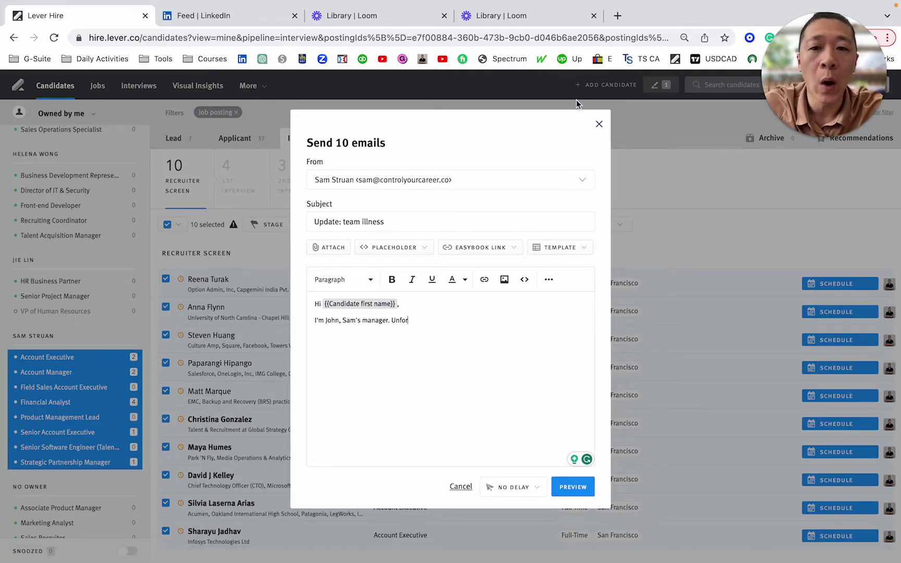
Discard the draft and add every owner group's postings, including unowned ones, to the job filter.
left_click(599, 127)
scroll(47, 161, "up", 5)
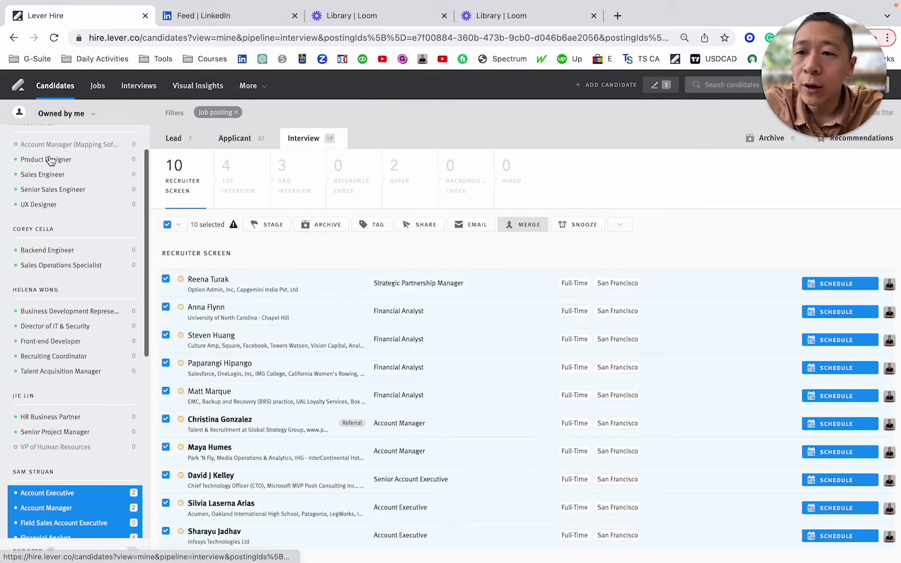
left_click(43, 173)
left_click(32, 276)
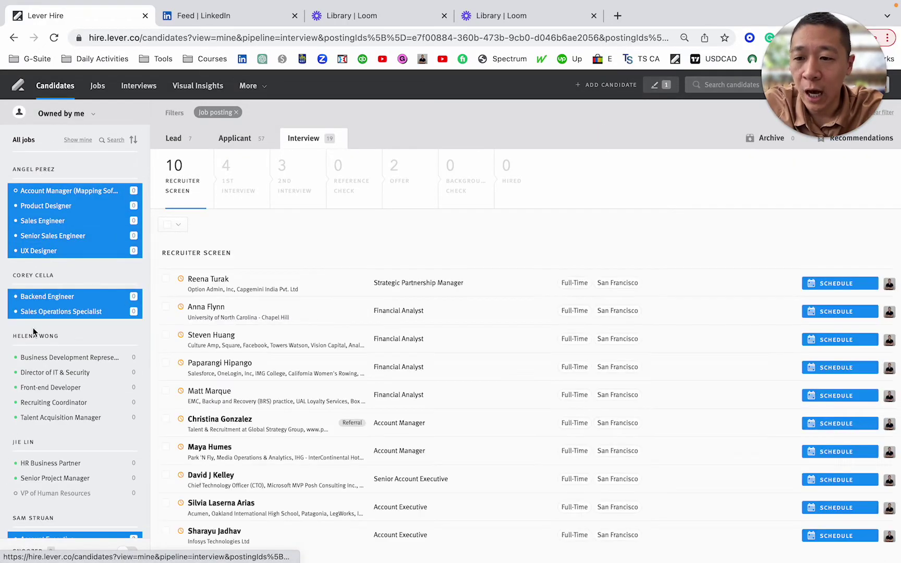
left_click(33, 337)
scroll(39, 313, "down", 3)
left_click(21, 284)
scroll(21, 285, "down", 3)
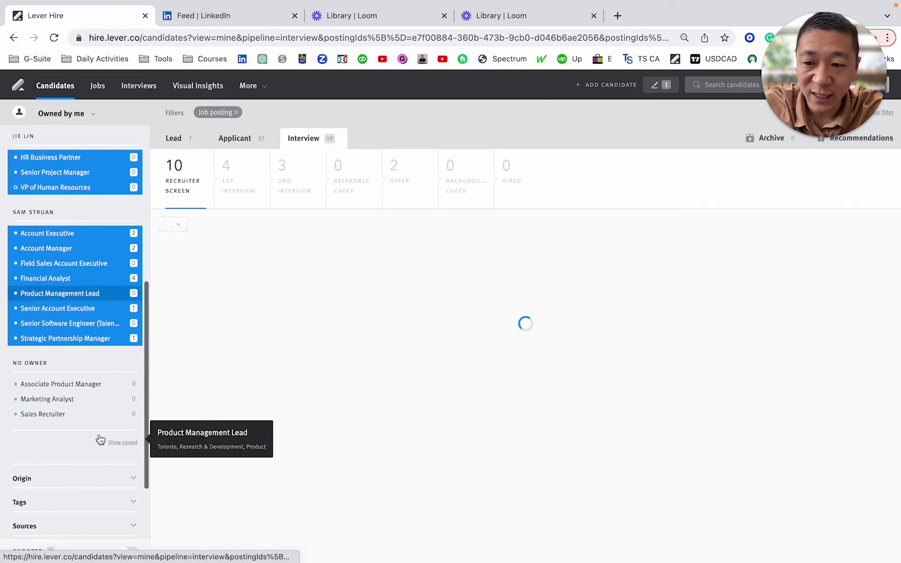
left_click(30, 363)
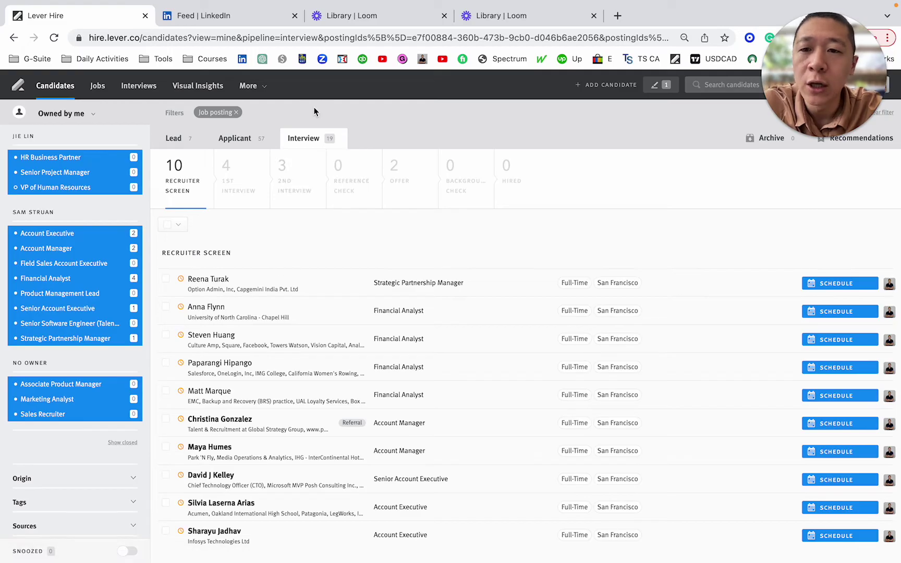
Open the Offer stage and select its two candidates for Financial Analyst and Account Manager.
scroll(102, 228, "up", 5)
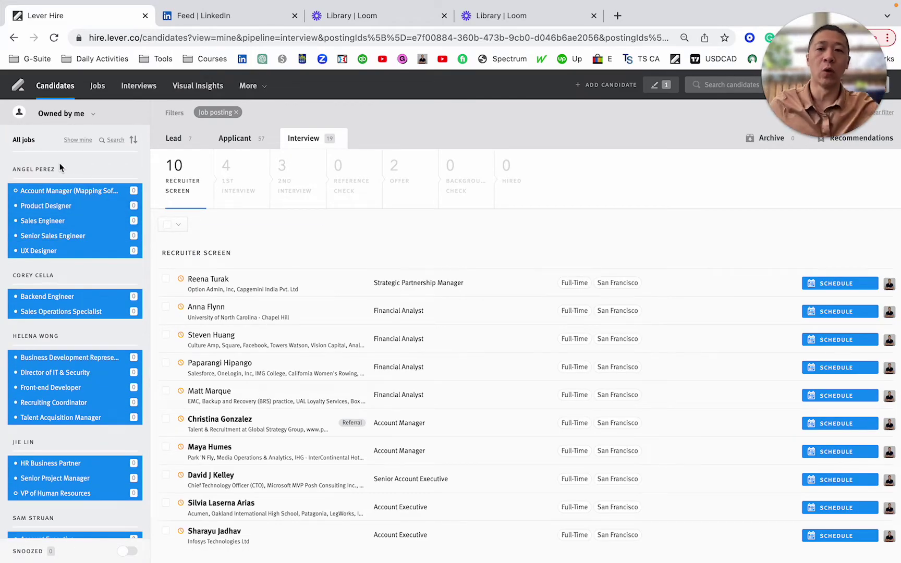
left_click(398, 177)
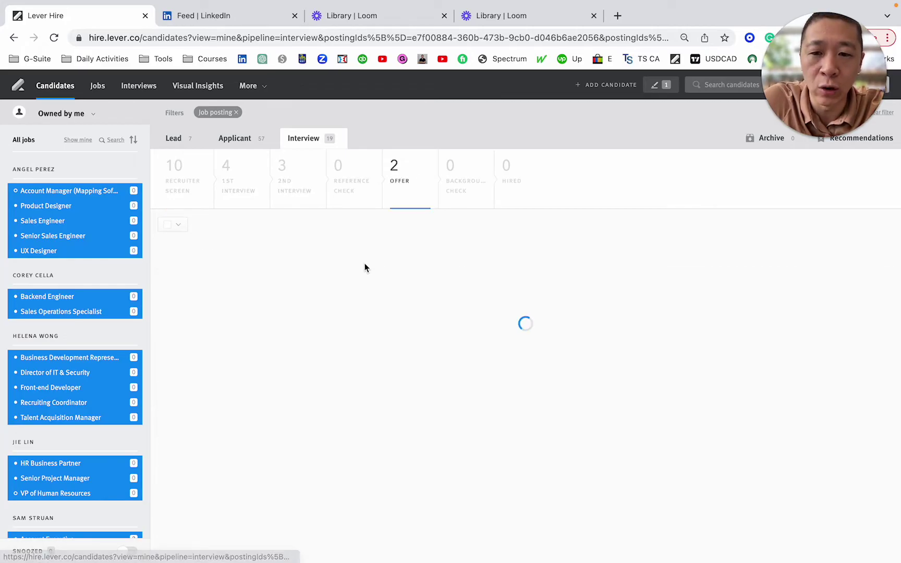
left_click(167, 226)
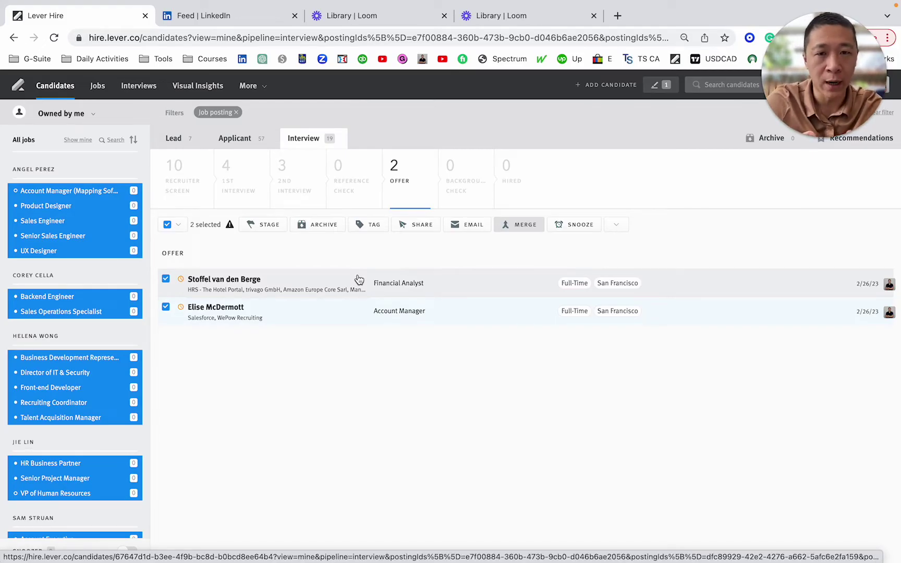
Select all 57 new applicants on the Applicant stage, then discard a bulk email draft unsent.
left_click(247, 142)
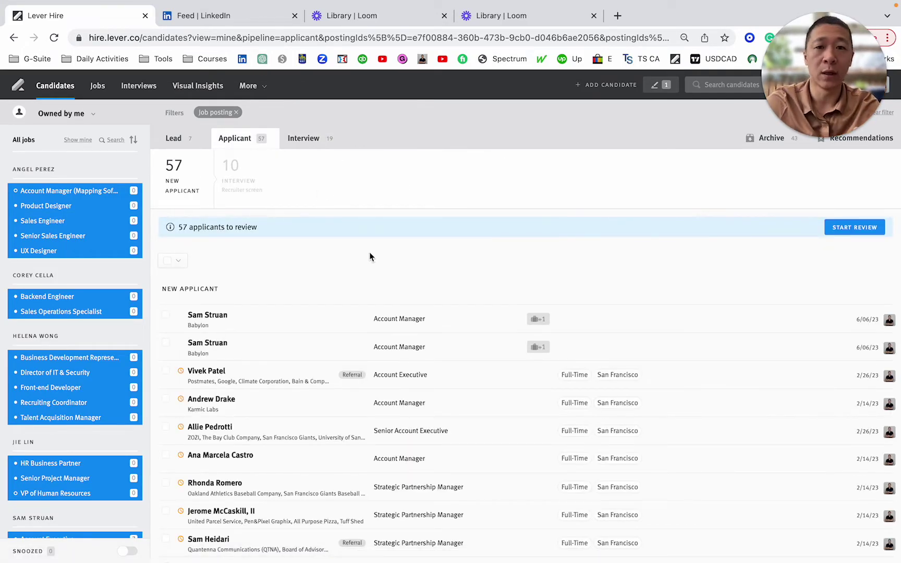
scroll(286, 310, "down", 3)
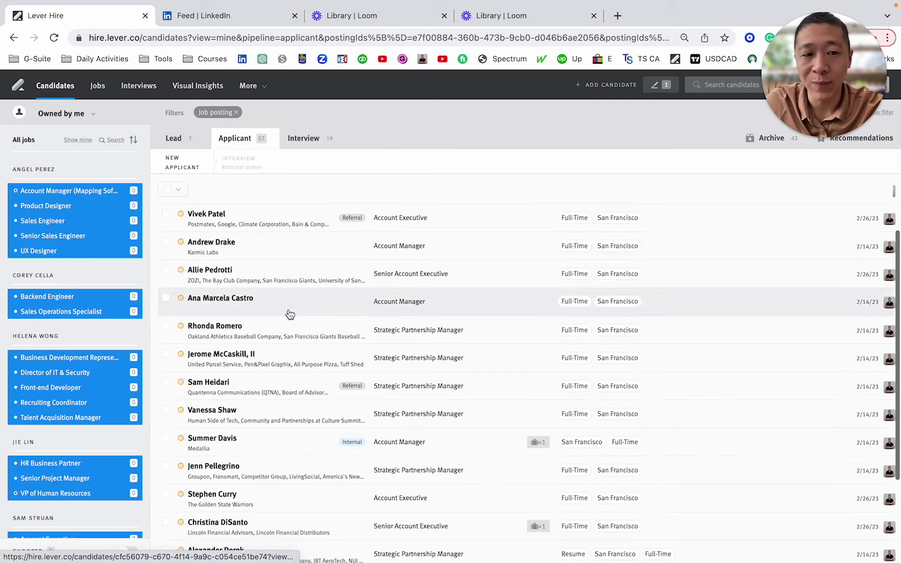
scroll(289, 313, "down", 5)
scroll(288, 314, "up", 10)
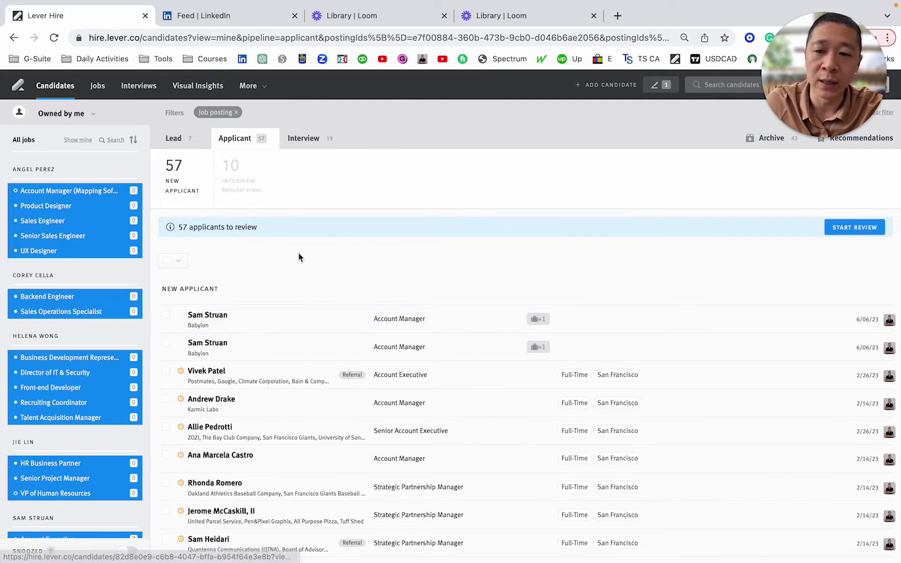
left_click(168, 262)
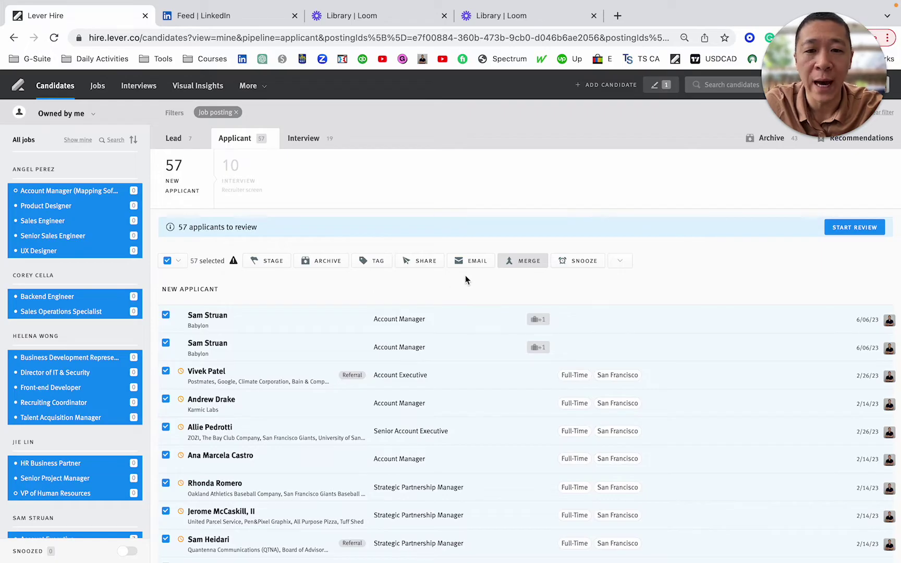
left_click(471, 261)
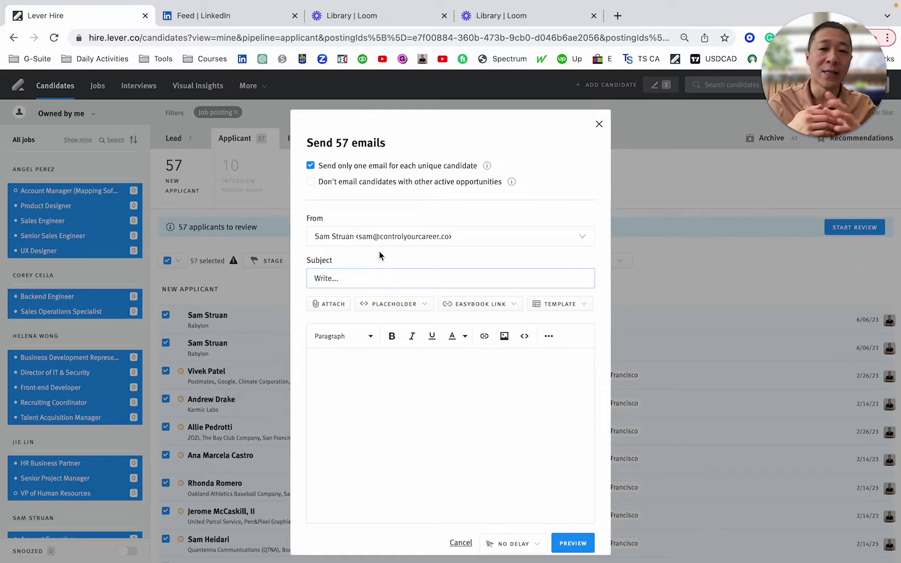
left_click(598, 124)
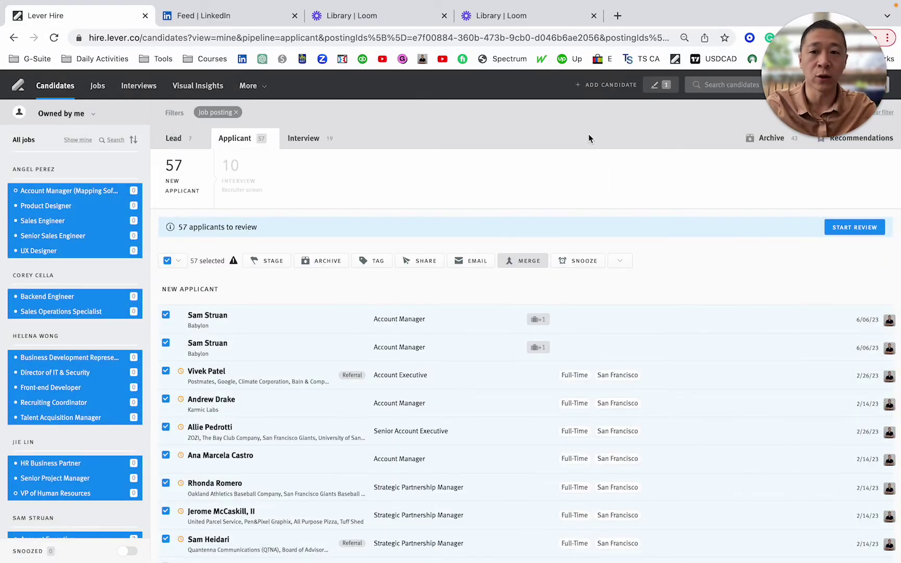
Return to the Interview pipeline and limit the sidebar to My jobs.
left_click(312, 141)
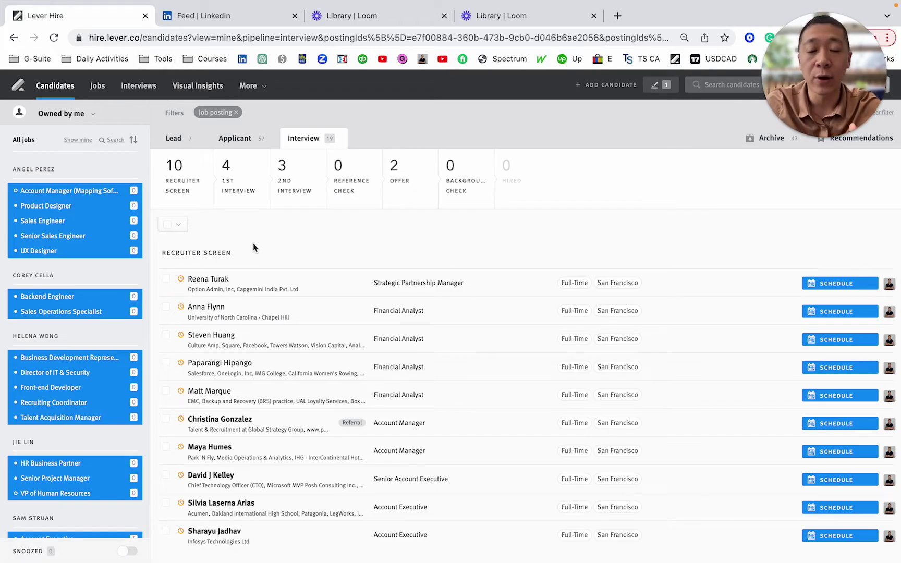
left_click(82, 140)
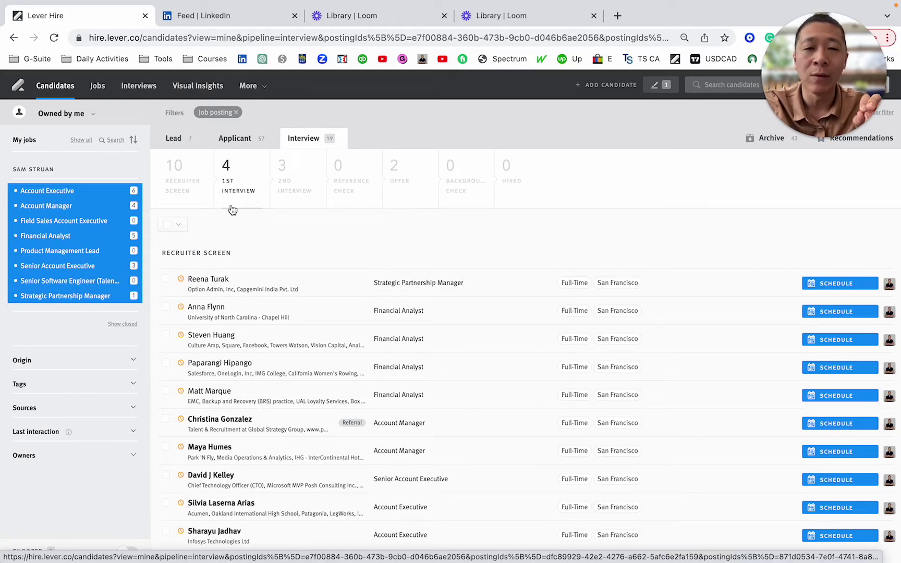
Deselect all other jobs, leaving Account Manager, and list its 9 new applicants.
left_click(84, 192)
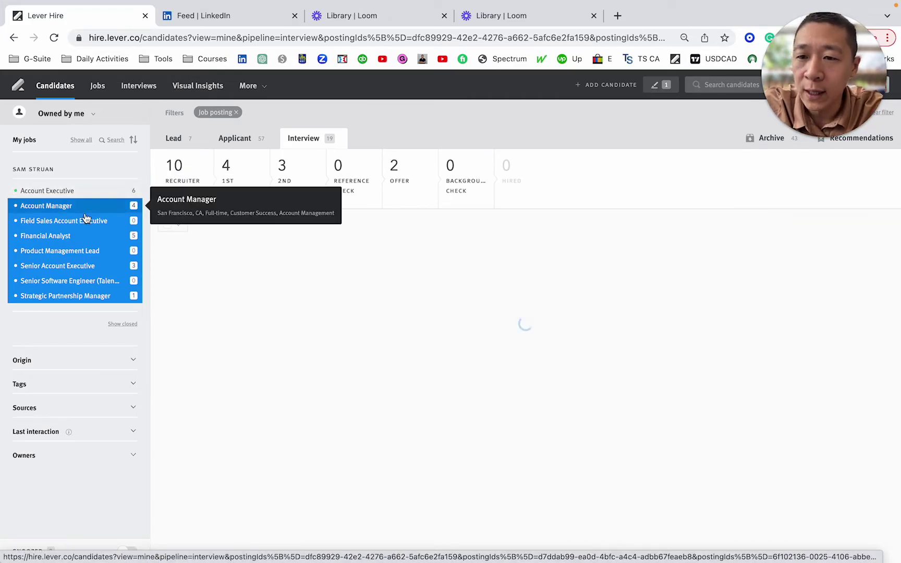
left_click(235, 139)
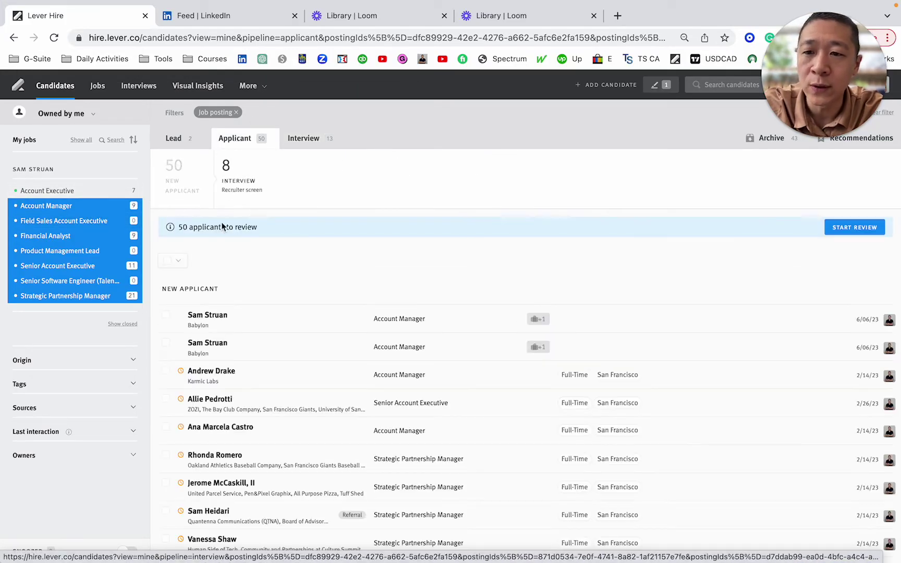
left_click(73, 221)
left_click(70, 236)
left_click(64, 251)
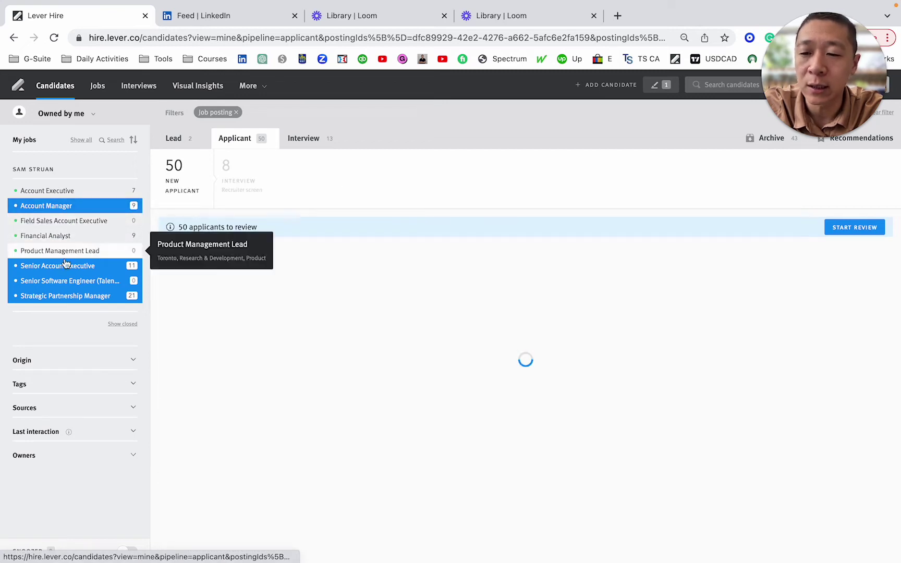
left_click(67, 266)
left_click(70, 281)
left_click(64, 296)
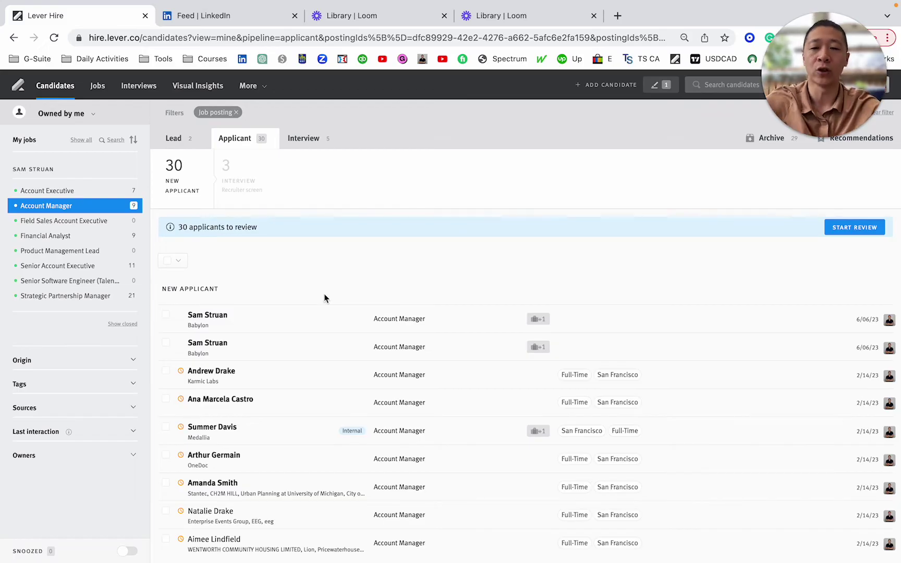
scroll(323, 294, "down", 1)
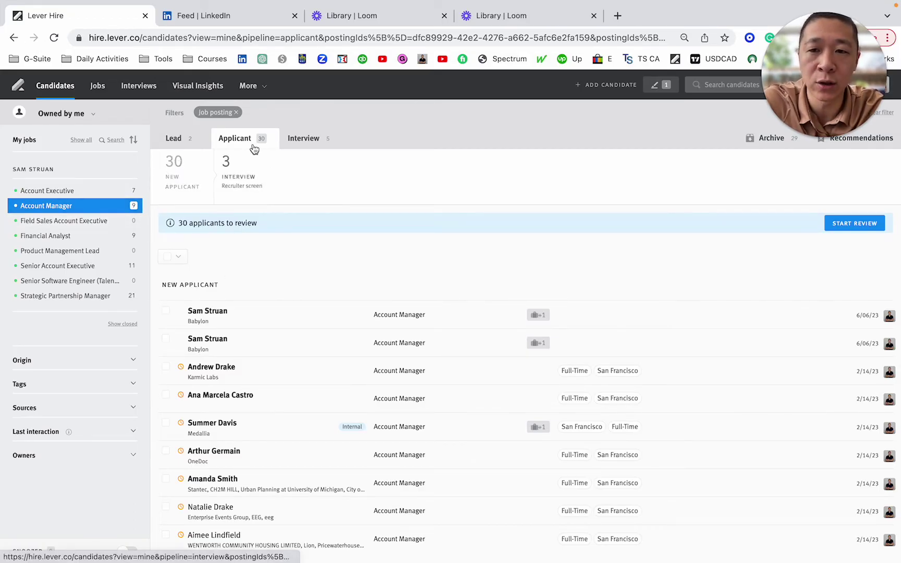
left_click(227, 168)
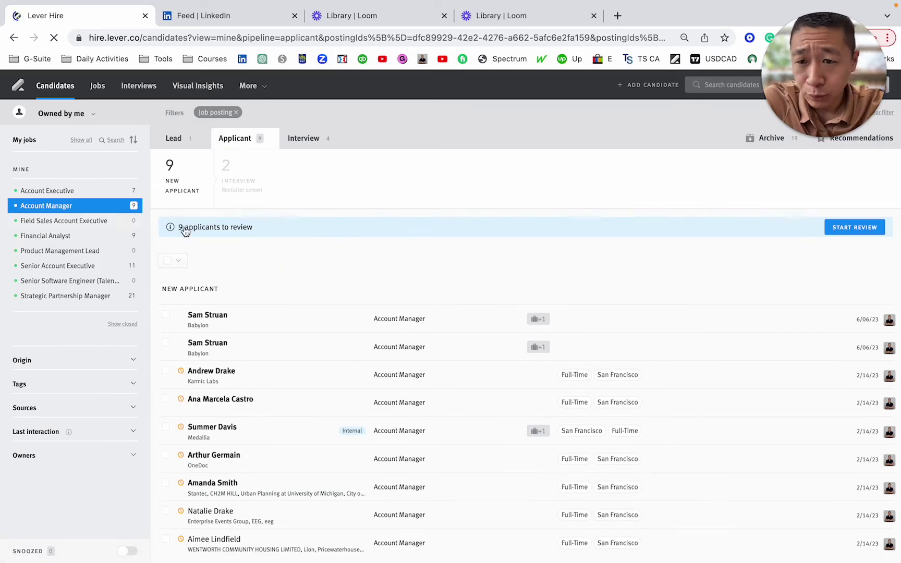
left_click(181, 191)
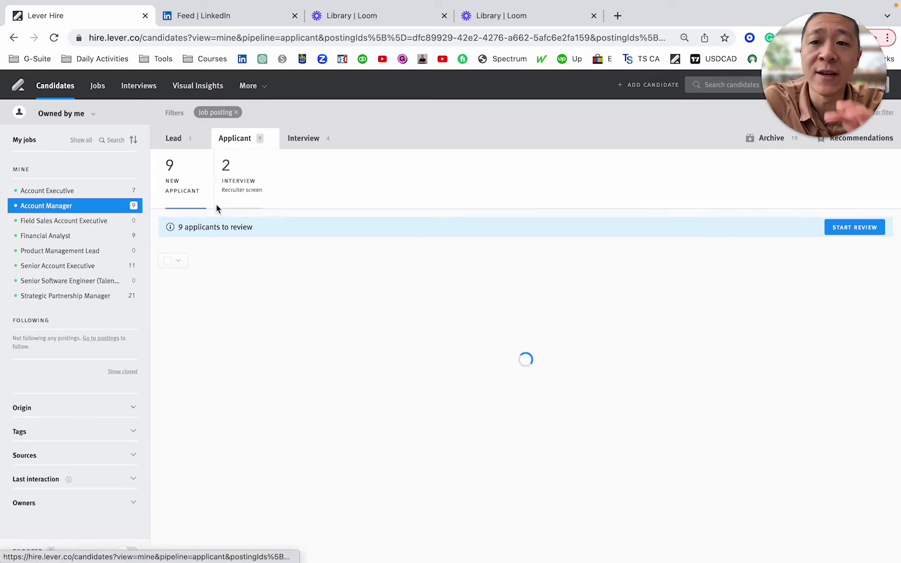
scroll(302, 334, "down", 1)
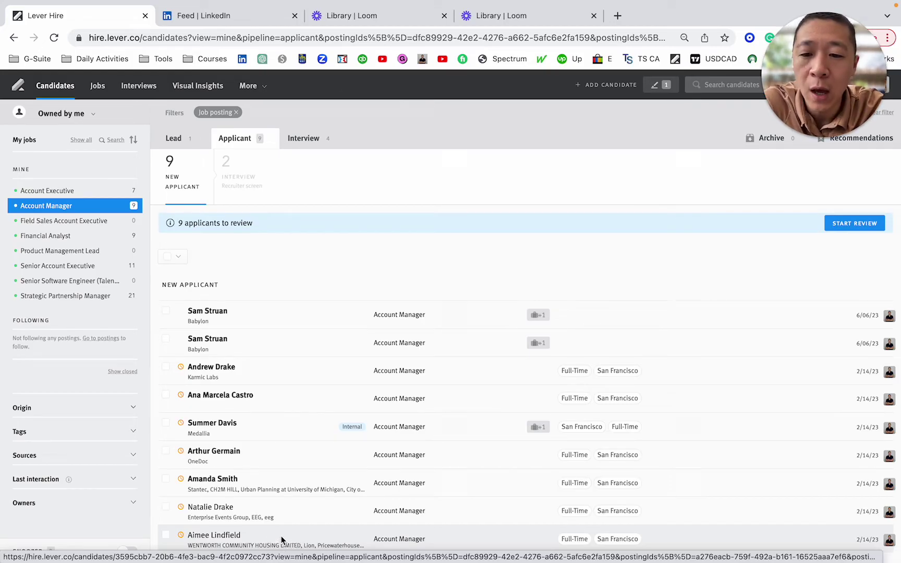
Open the last listed applicant's profile and step back to the Stantec / CH2M HILL applicant.
left_click(282, 540)
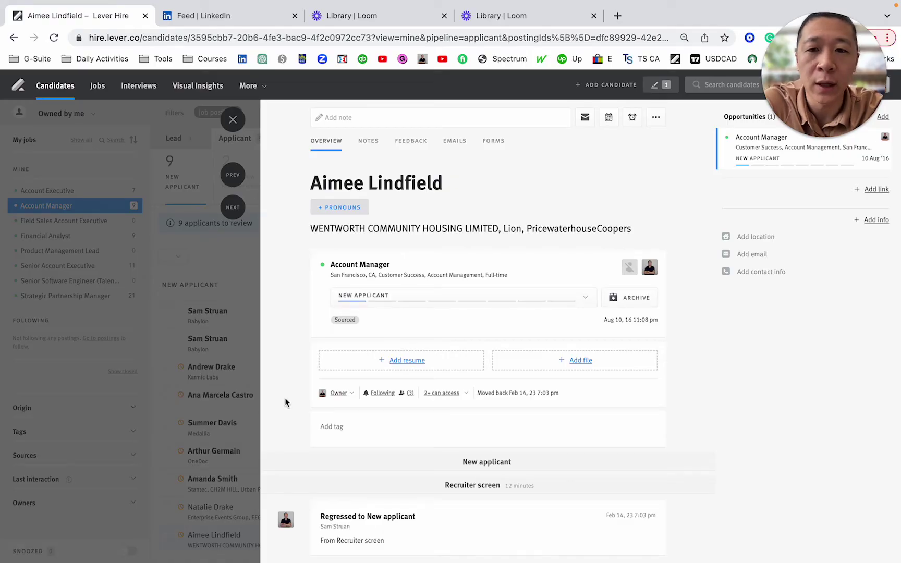
scroll(692, 190, "down", 1)
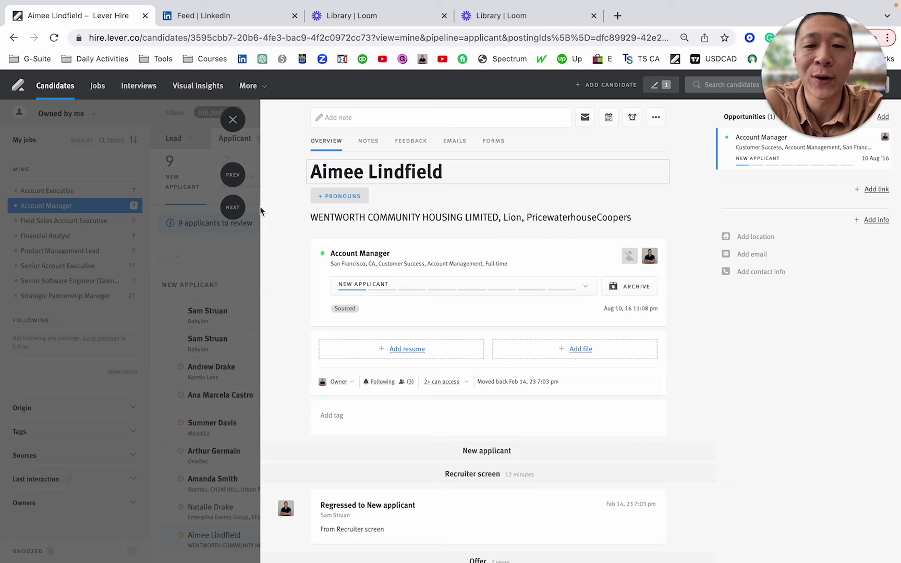
scroll(443, 336, "down", 5)
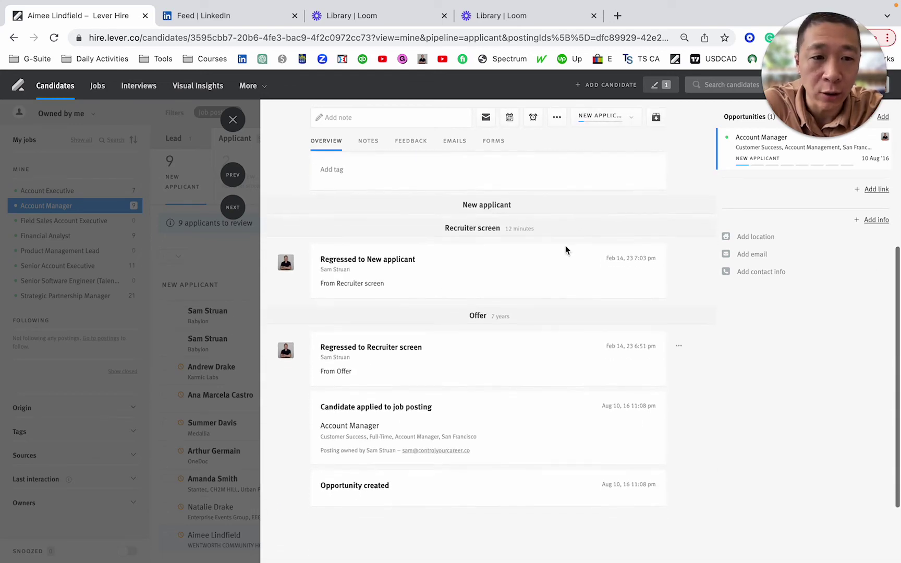
scroll(517, 198, "up", 5)
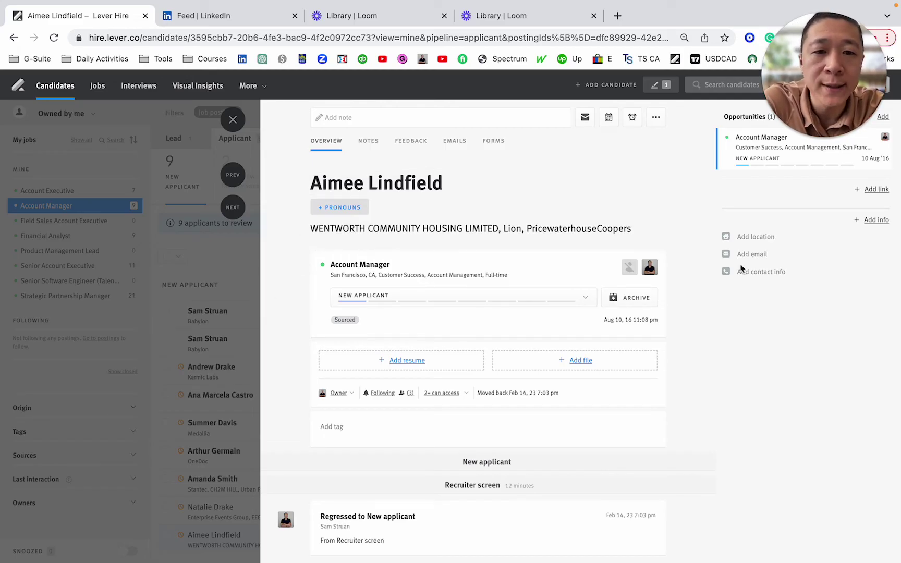
scroll(458, 418, "down", 5)
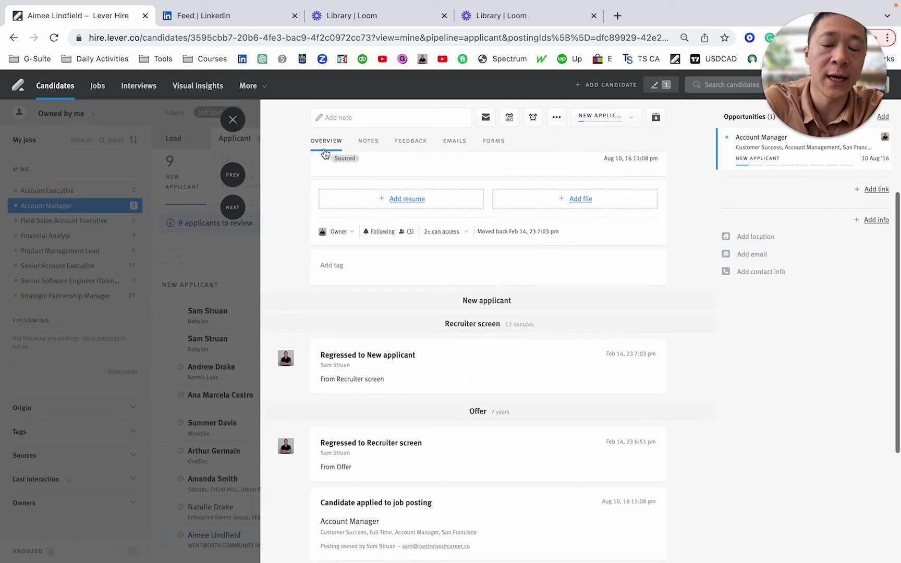
scroll(374, 304, "up", 5)
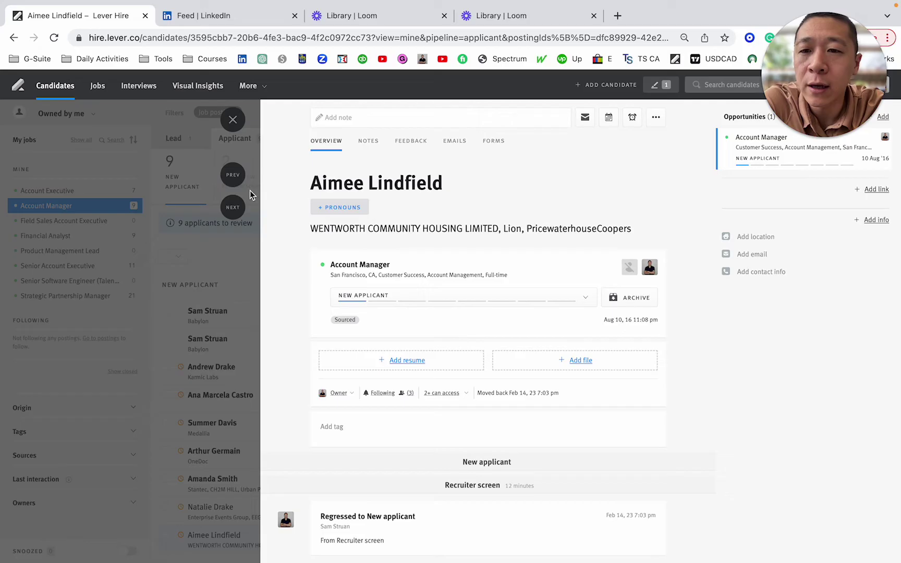
left_click(233, 175)
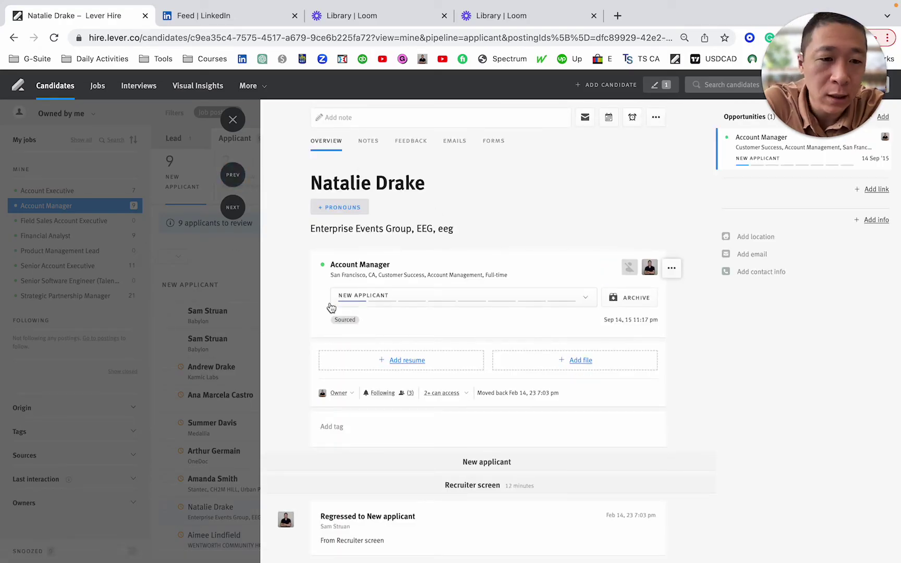
left_click(233, 175)
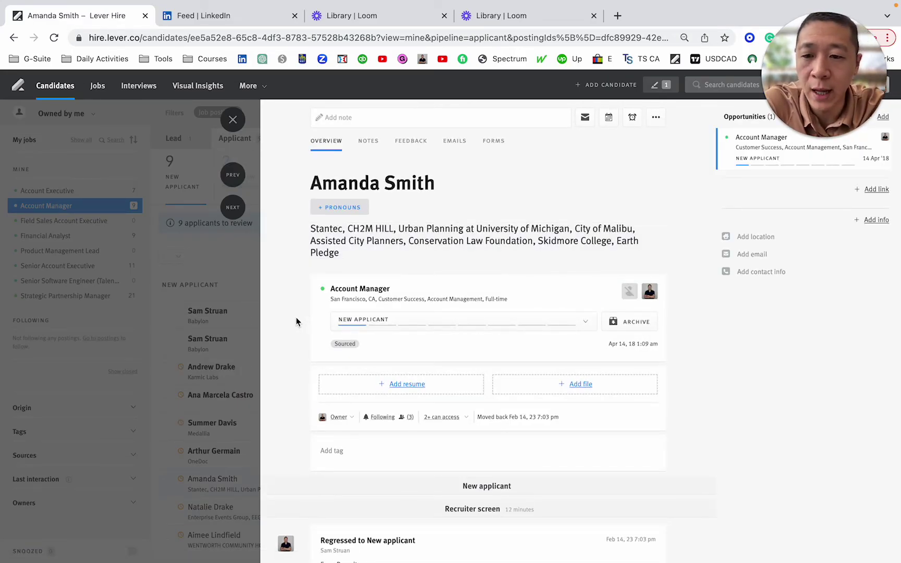
Move this Stantec / CH2M HILL applicant from New applicant to Recruiter screen.
scroll(296, 317, "down", 4)
scroll(355, 267, "up", 4)
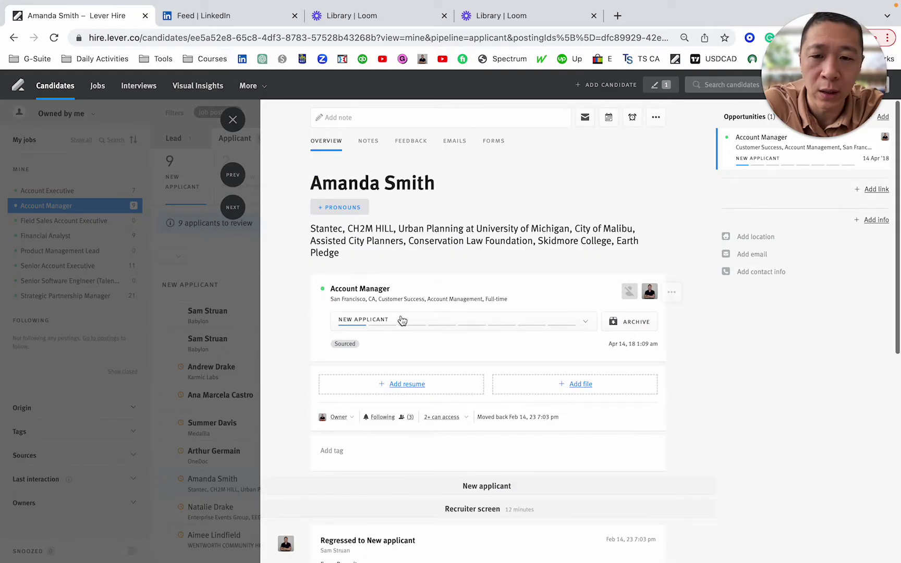
left_click(402, 320)
left_click(386, 407)
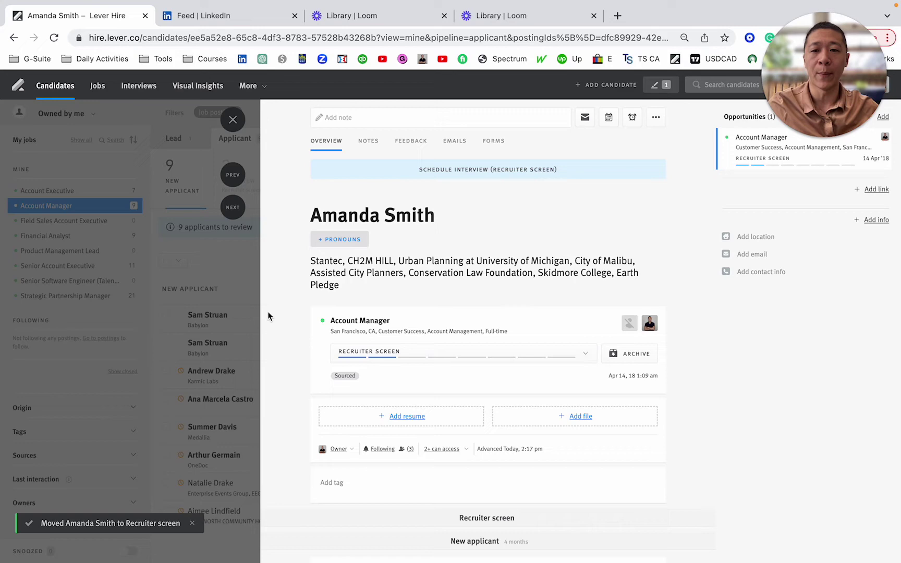
Step to the adjacent applicant, then close the profile panel to show the Account Manager list.
left_click(234, 174)
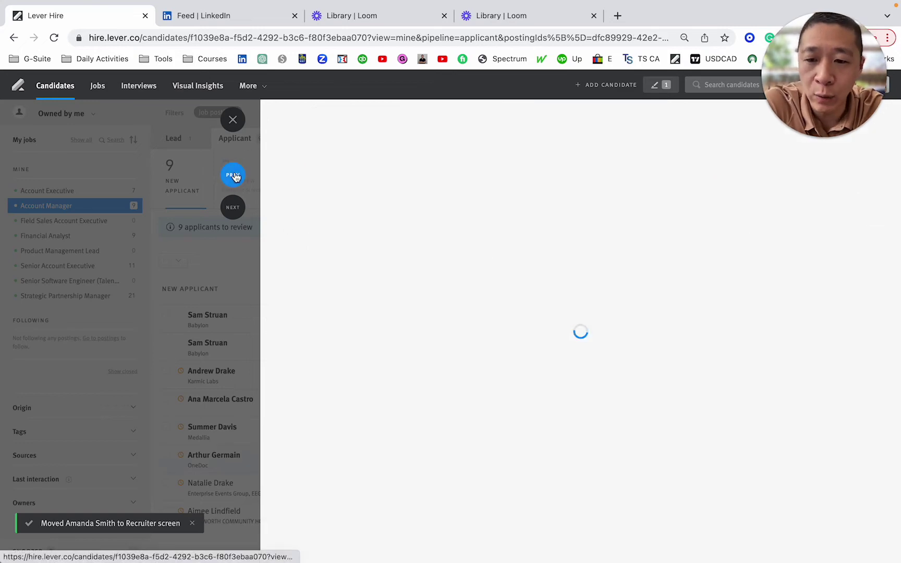
left_click(233, 119)
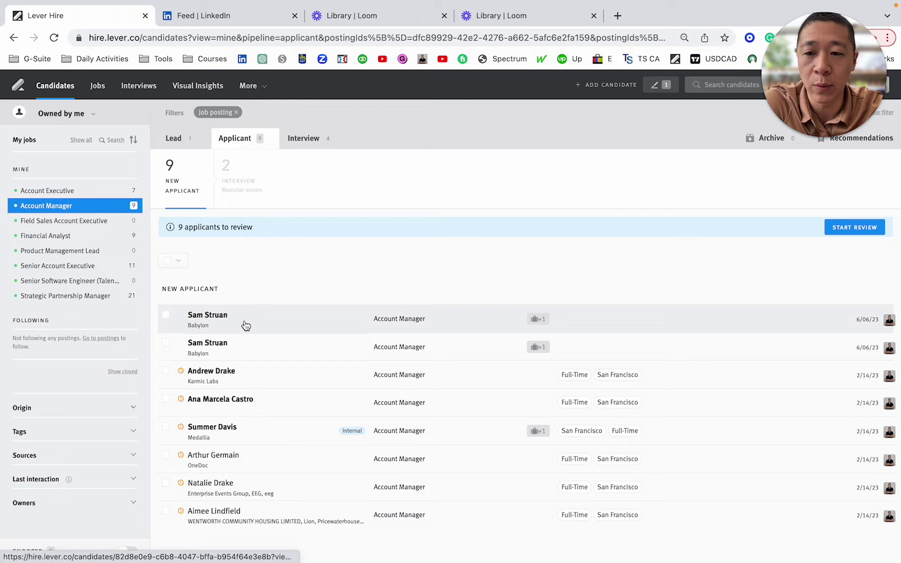
Open the first applicant's profile and read the answer about selling SaaS to SMBs.
left_click(245, 325)
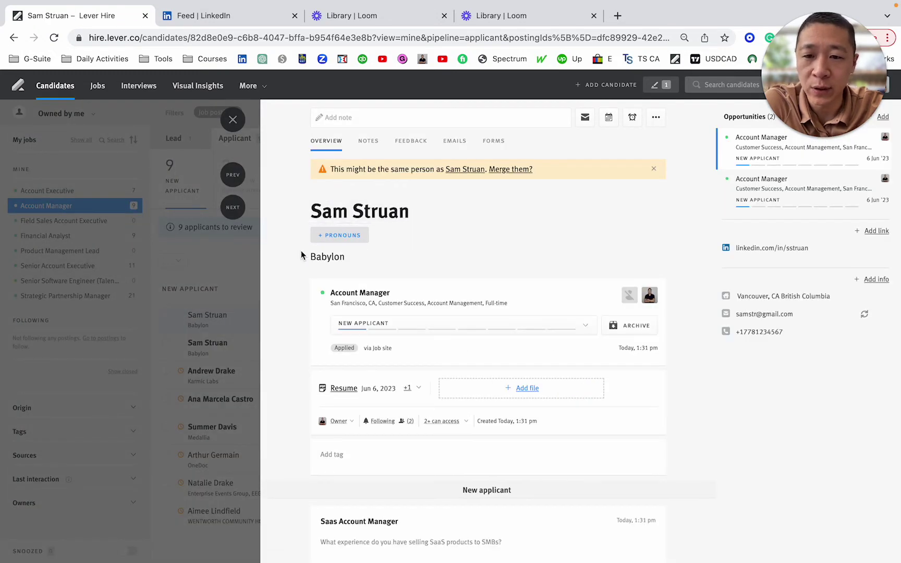
scroll(289, 319, "down", 3)
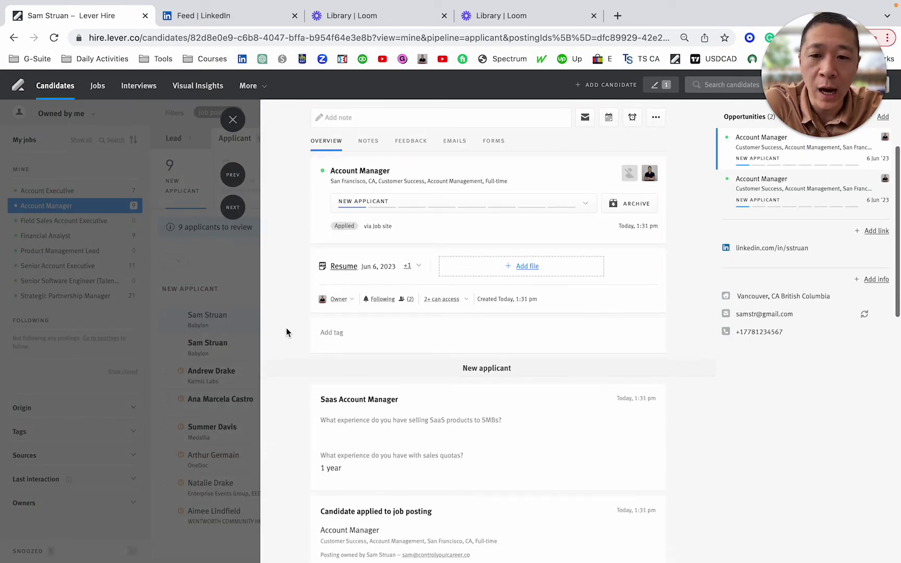
scroll(301, 317, "down", 4)
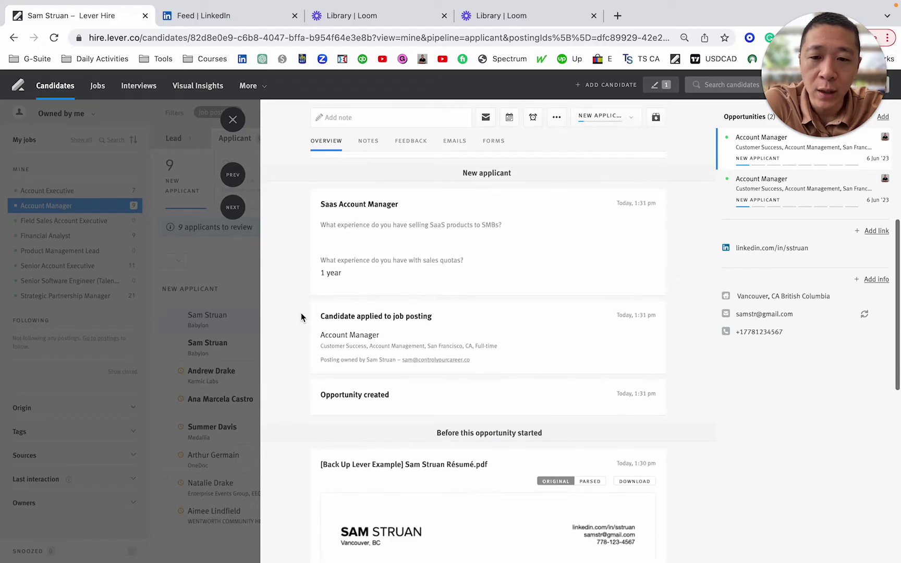
scroll(301, 317, "up", 1)
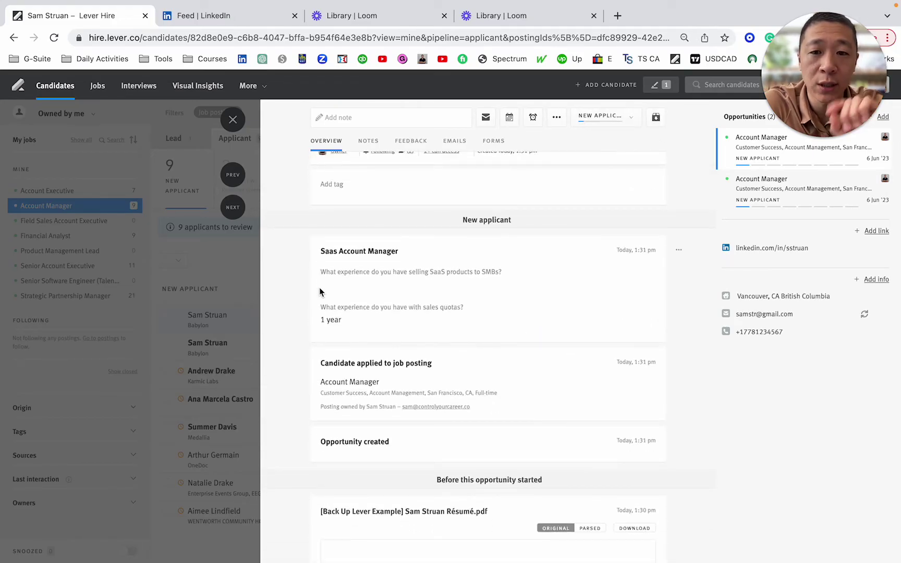
triple_click(392, 276)
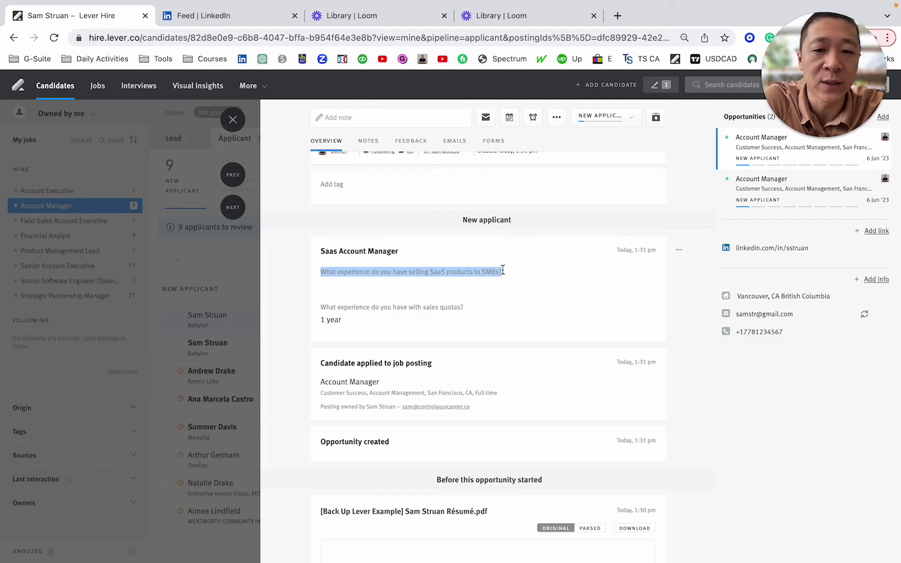
left_click(458, 298)
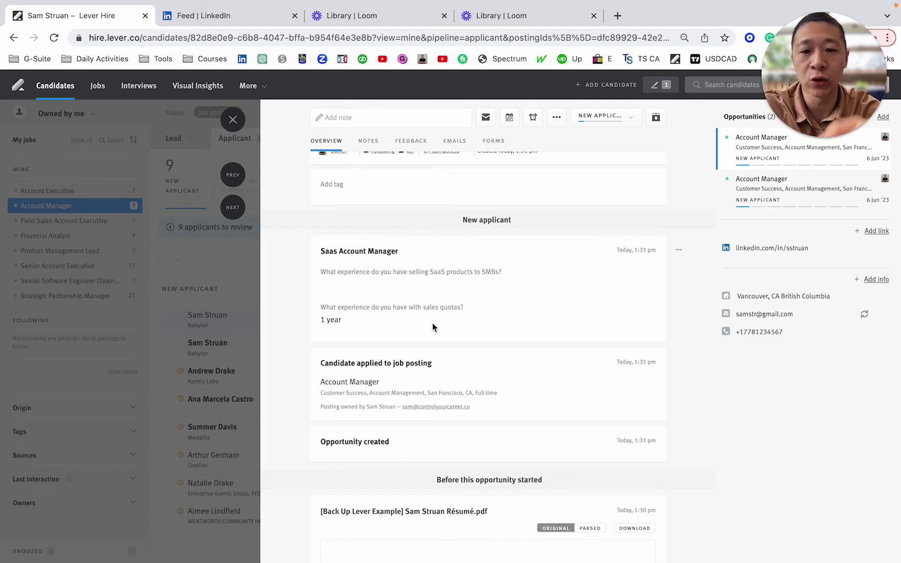
scroll(432, 327, "down", 7)
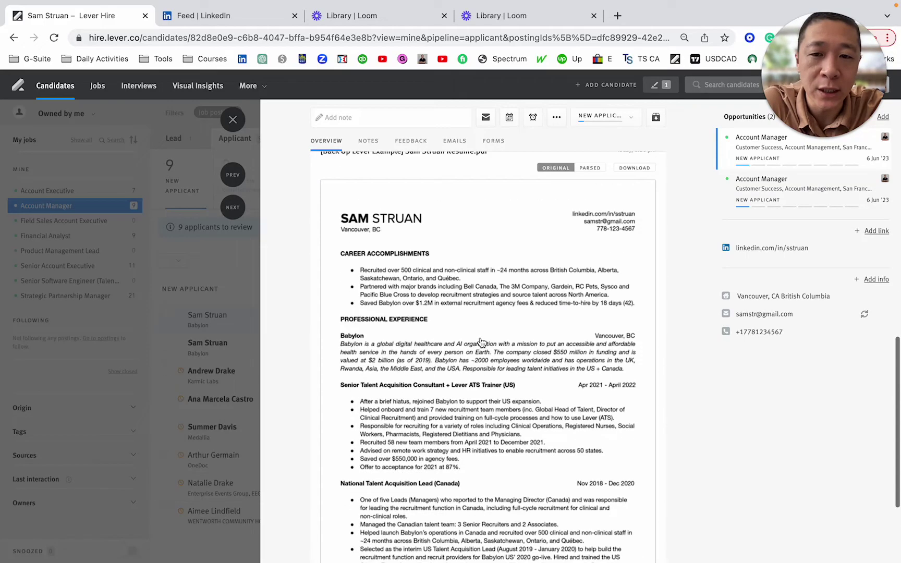
scroll(480, 342, "up", 2)
scroll(480, 342, "down", 3)
scroll(482, 342, "up", 8)
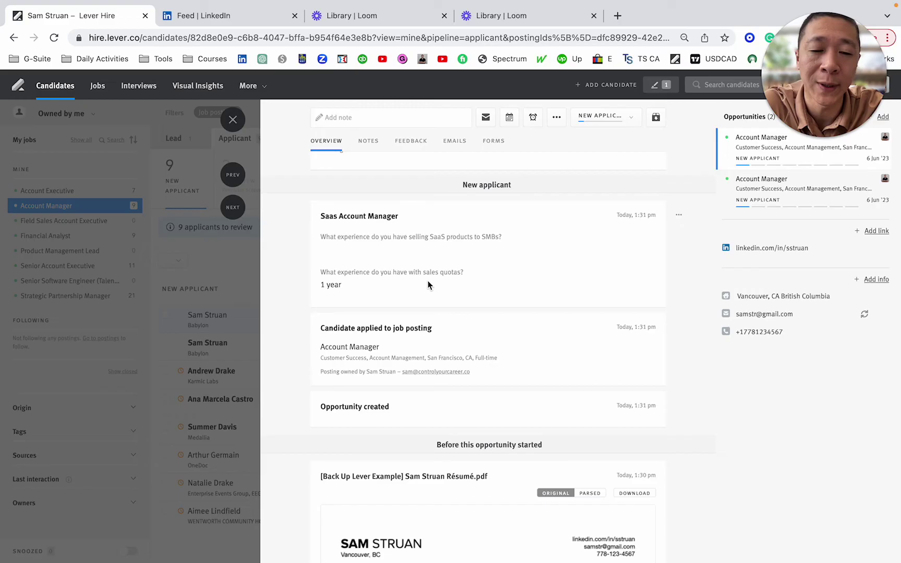
Go to the next profile and review the sales quota answer and attached résumé PDF.
left_click(232, 207)
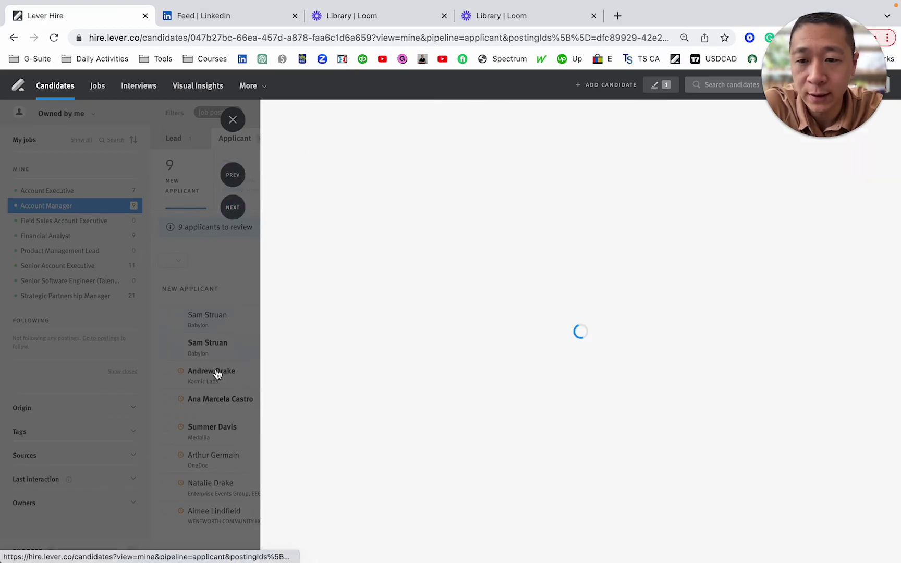
scroll(359, 326, "down", 5)
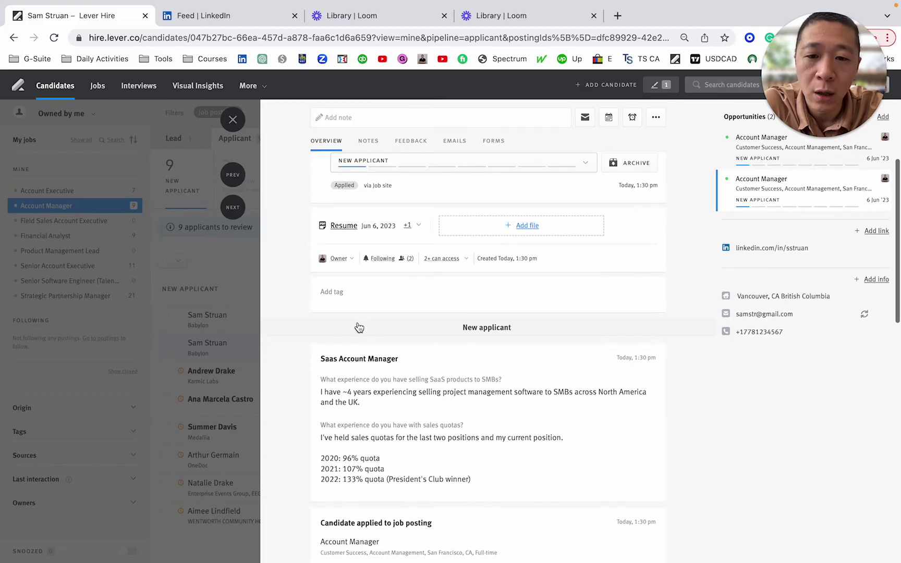
scroll(358, 322, "down", 1)
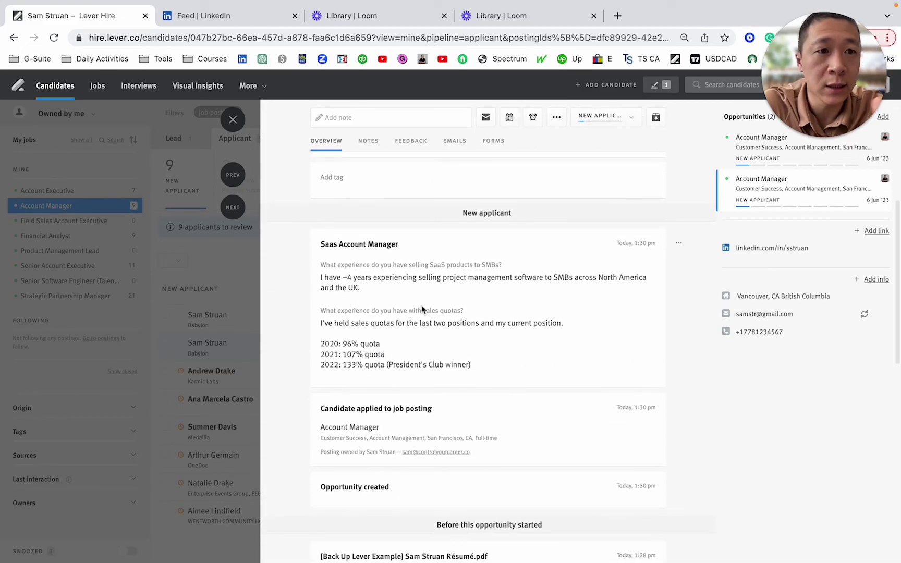
scroll(422, 305, "down", 1)
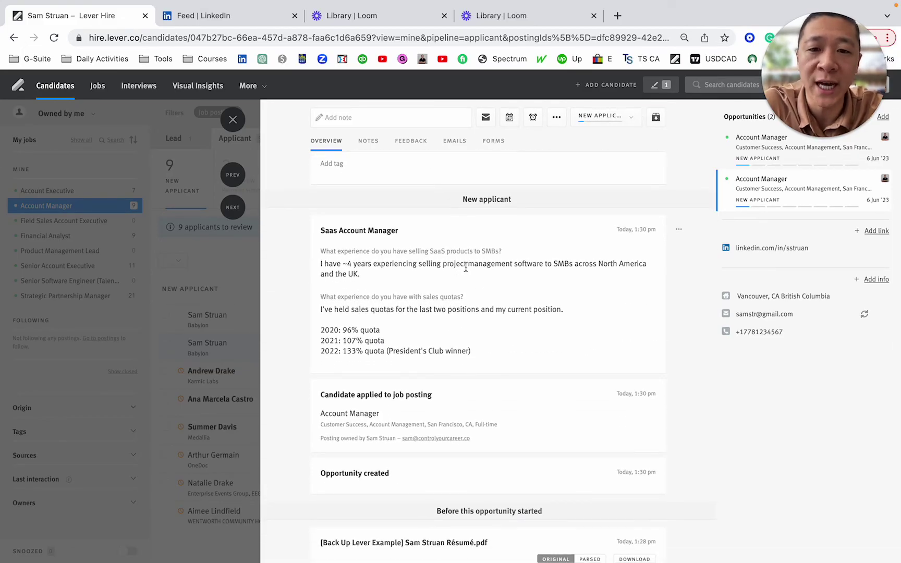
scroll(467, 267, "up", 3)
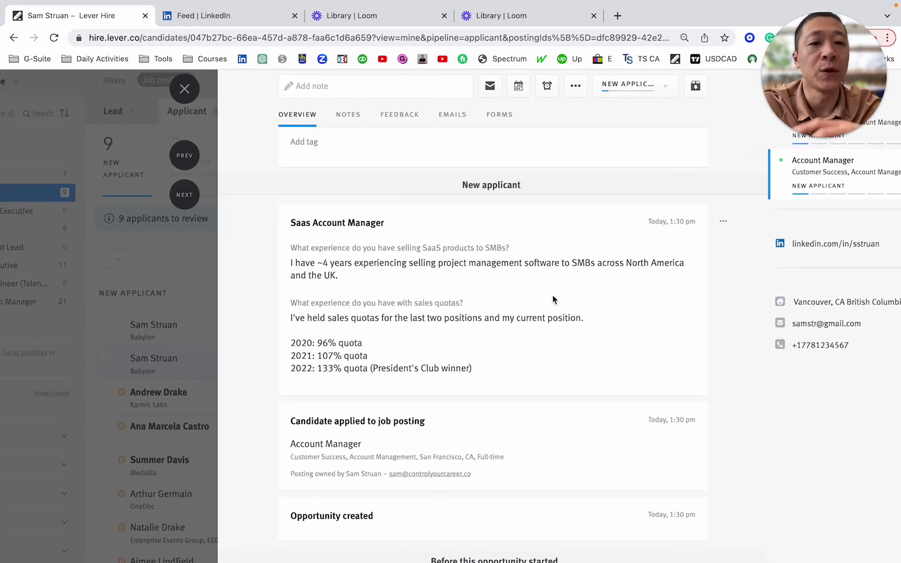
scroll(552, 295, "down", 3)
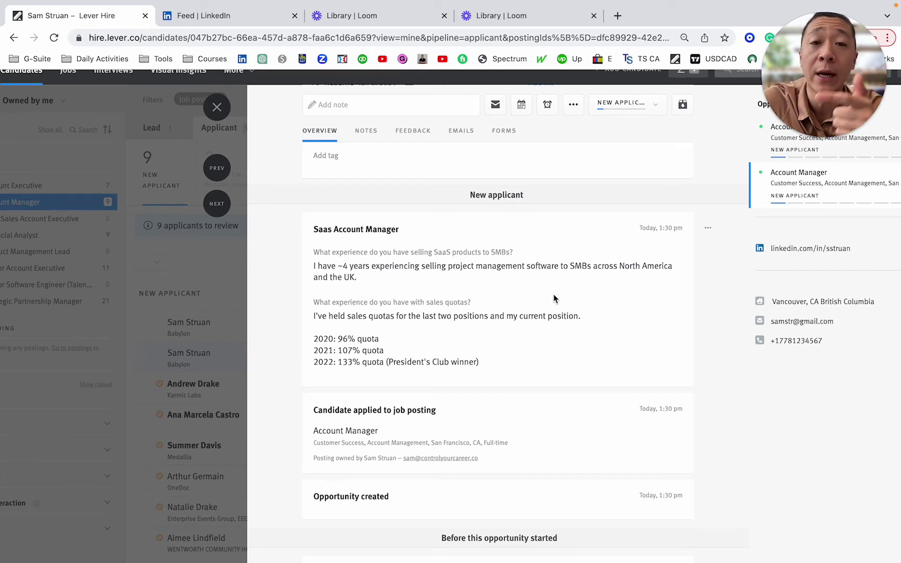
scroll(478, 241, "down", 2)
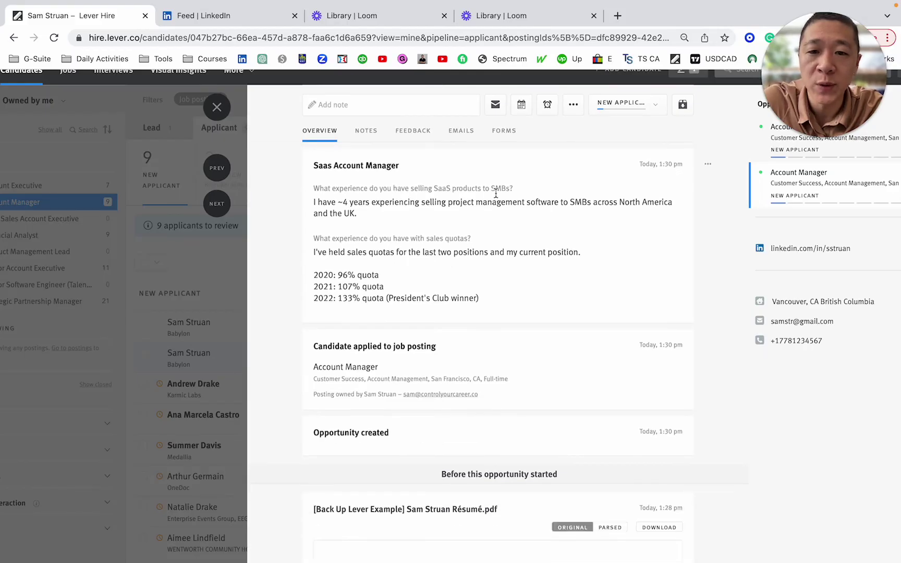
triple_click(364, 254)
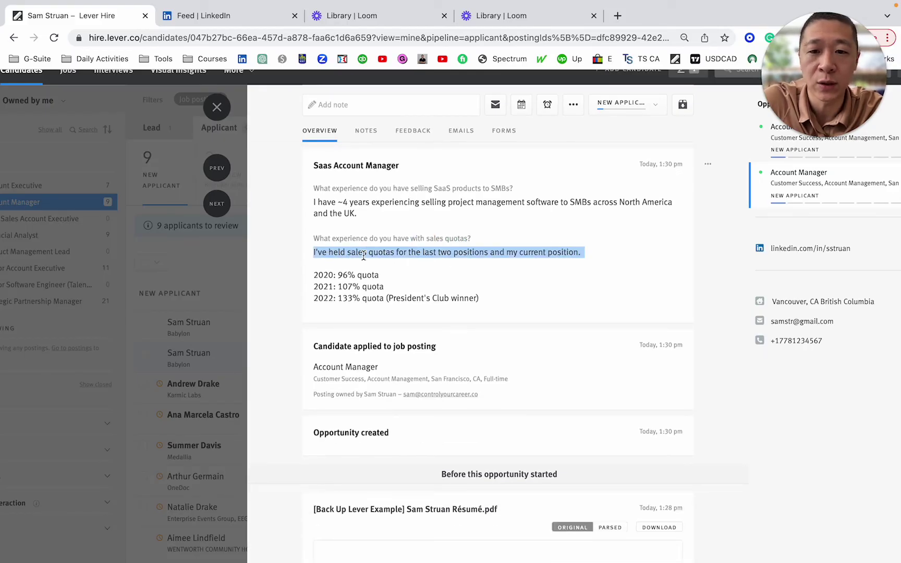
left_click(381, 284)
scroll(403, 285, "up", 3)
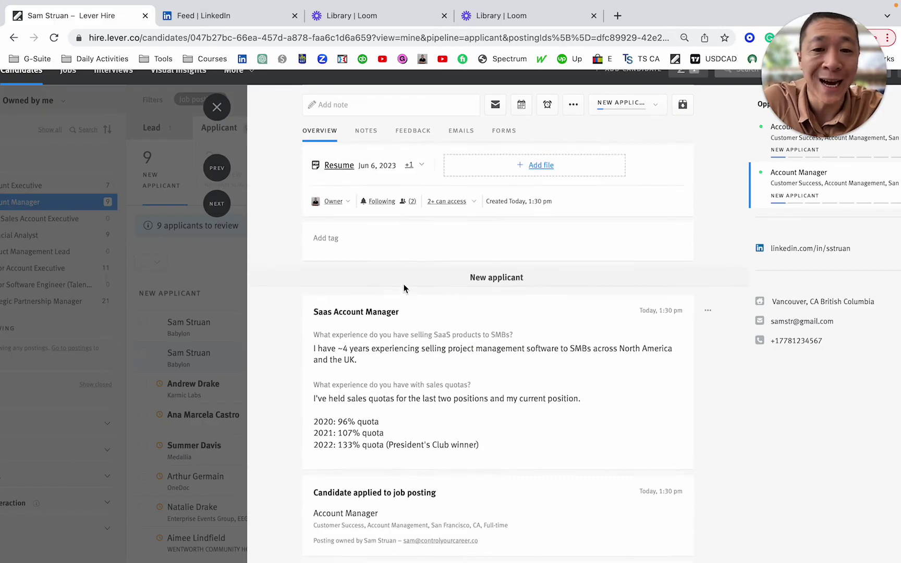
scroll(404, 290, "down", 3)
scroll(427, 288, "up", 1)
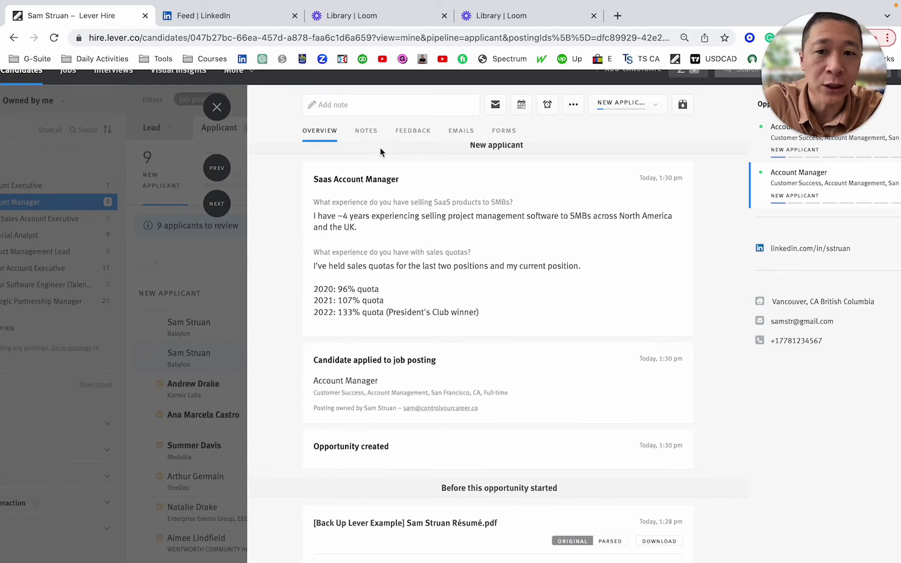
scroll(444, 290, "down", 2)
scroll(469, 292, "up", 6)
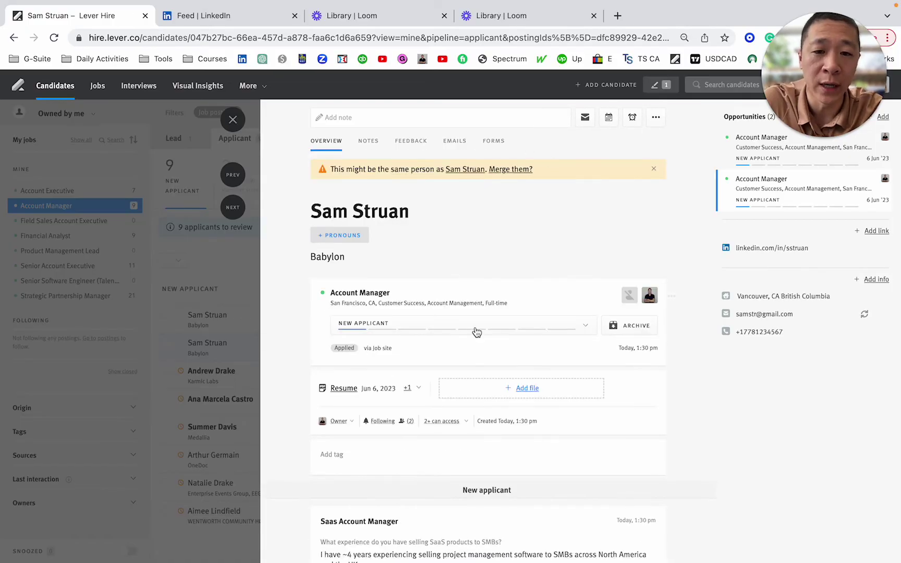
scroll(476, 328, "down", 3)
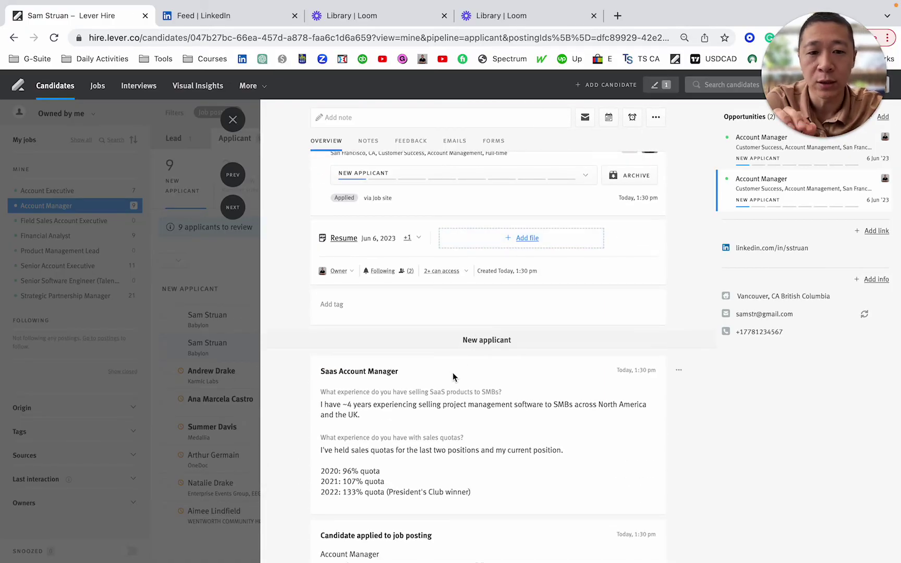
scroll(453, 375, "down", 2)
scroll(453, 378, "down", 12)
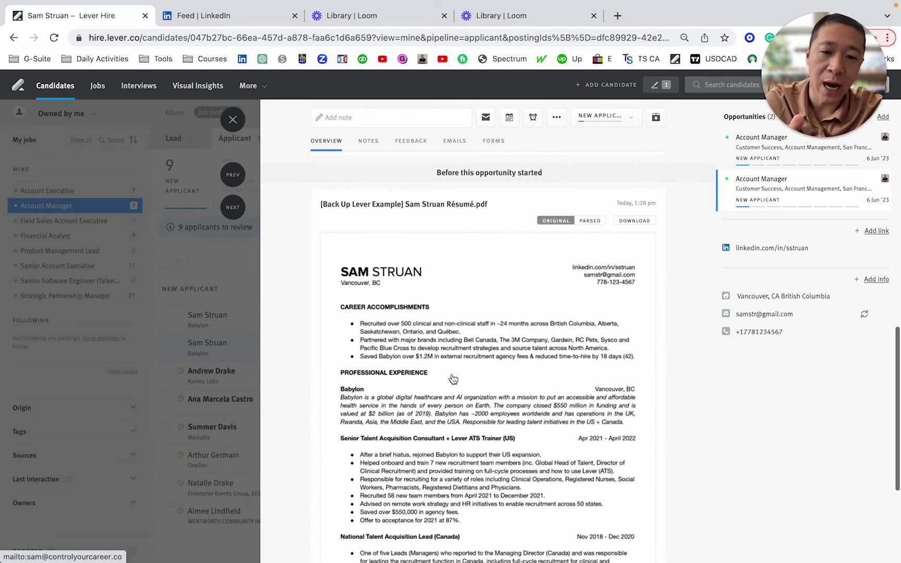
scroll(452, 378, "down", 1)
scroll(452, 378, "up", 15)
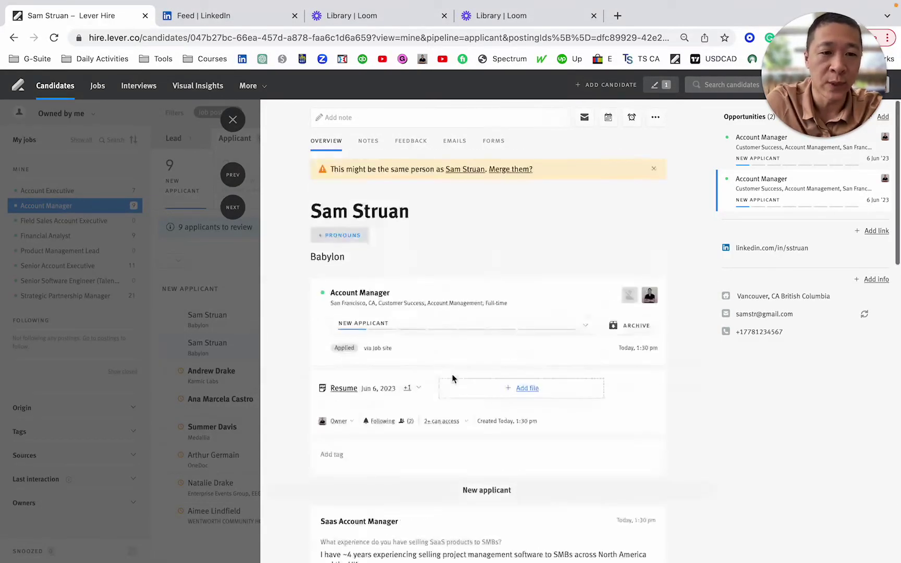
scroll(396, 260, "down", 2)
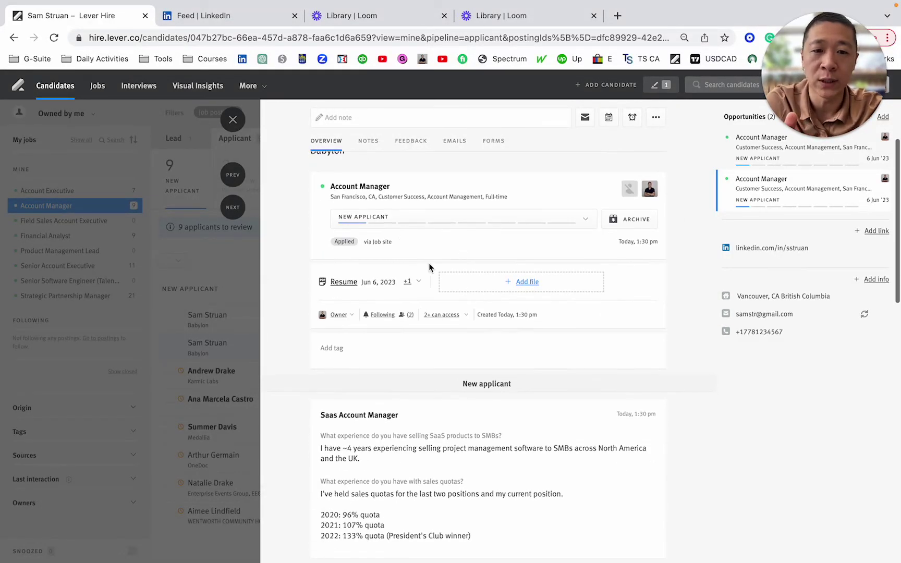
Move the reviewed applicant to Recruiter screen and skip the following applicant unchanged.
left_click(388, 225)
left_click(371, 304)
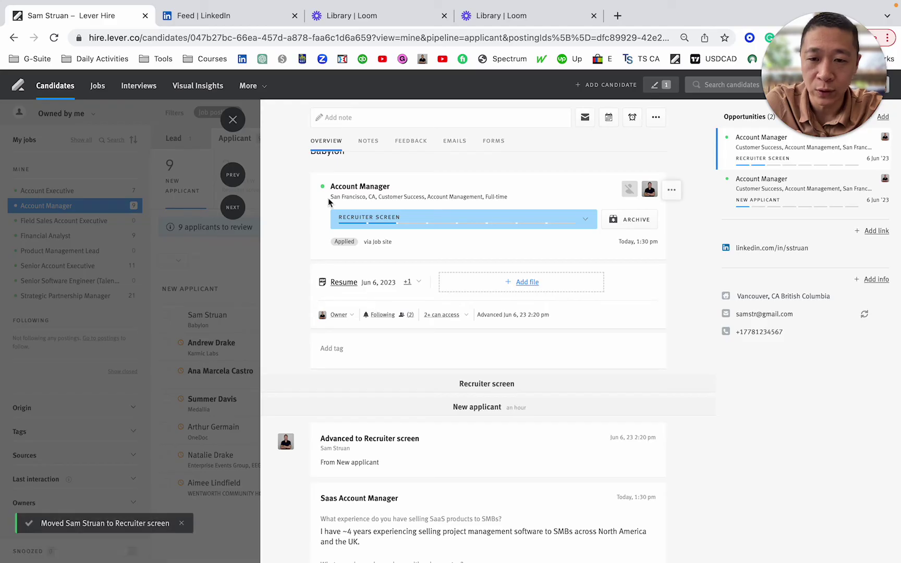
left_click(233, 207)
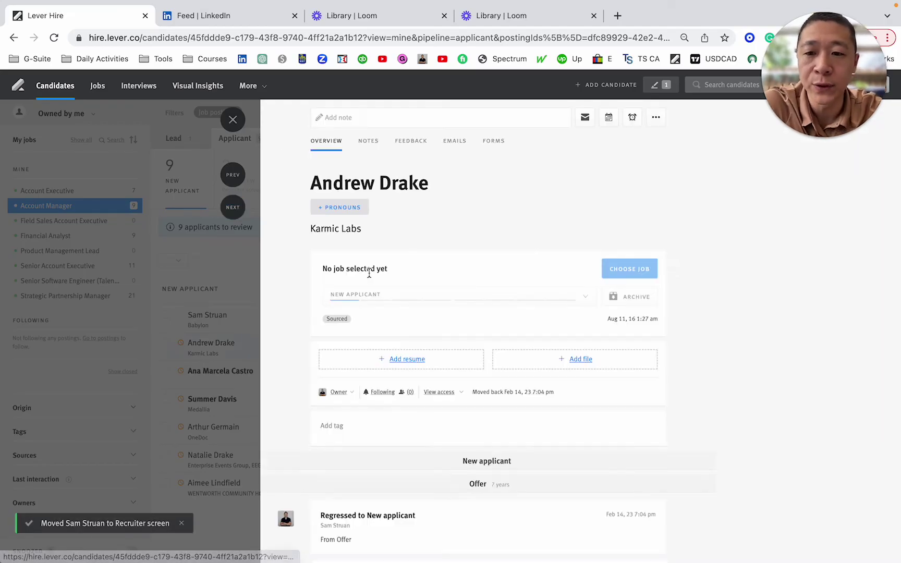
scroll(455, 264, "down", 4)
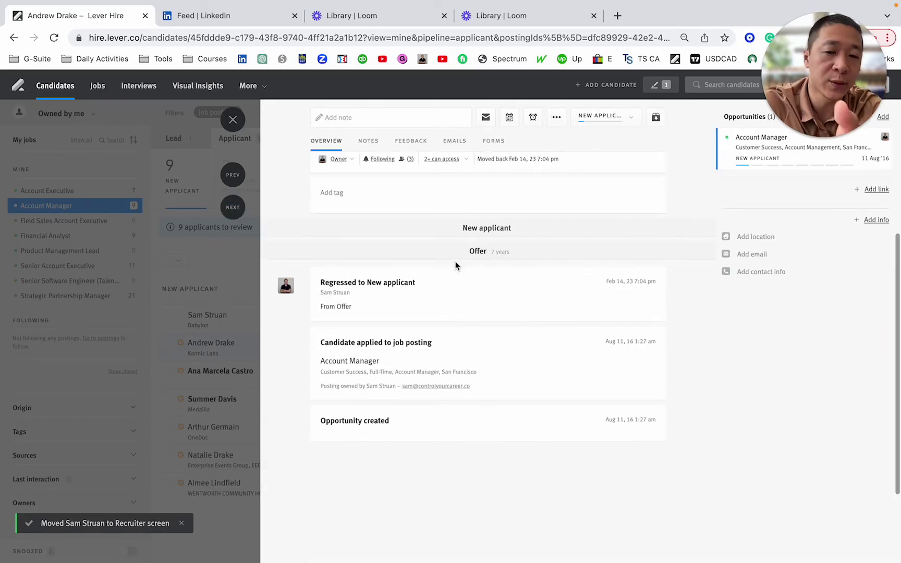
scroll(455, 264, "up", 5)
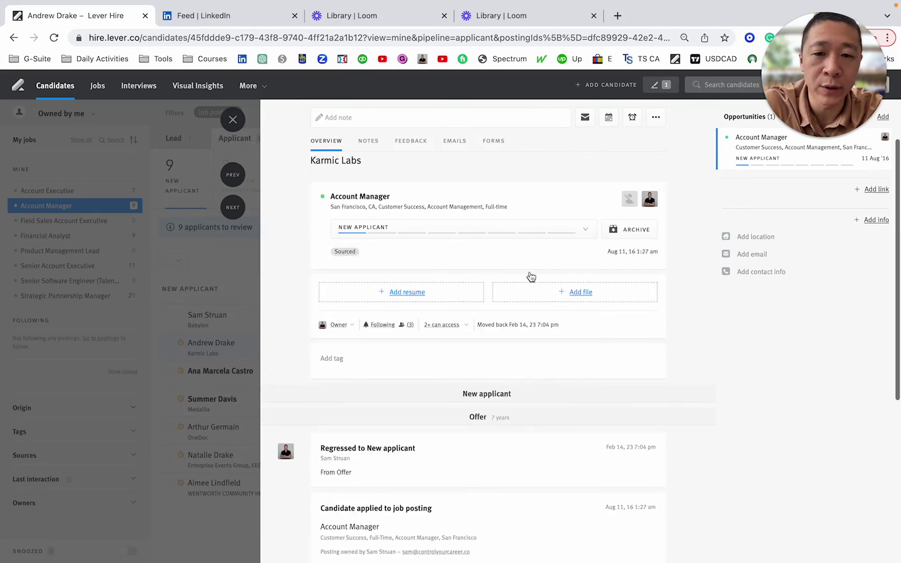
scroll(488, 376, "down", 3)
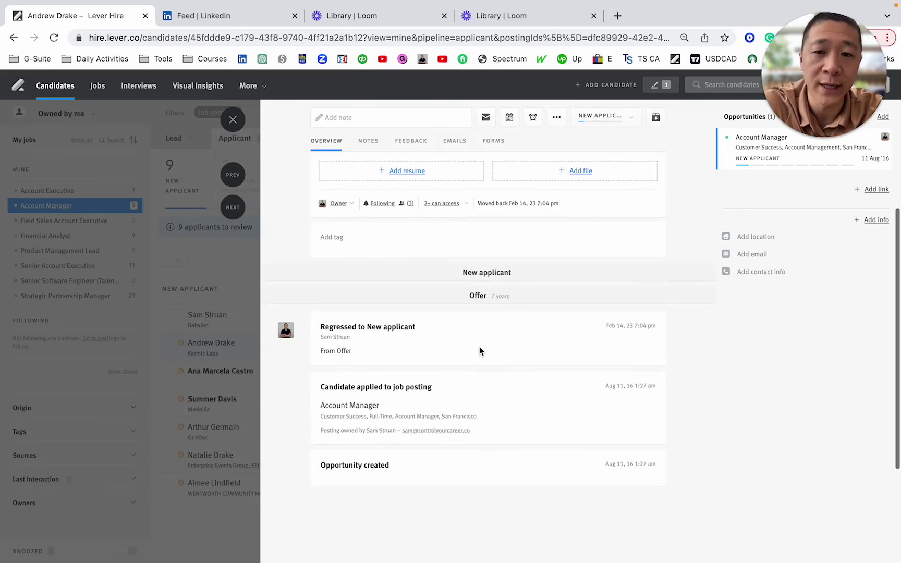
left_click(232, 207)
Move the next applicant to Recruiter screen and close the profile to return to the list.
scroll(384, 319, "down", 6)
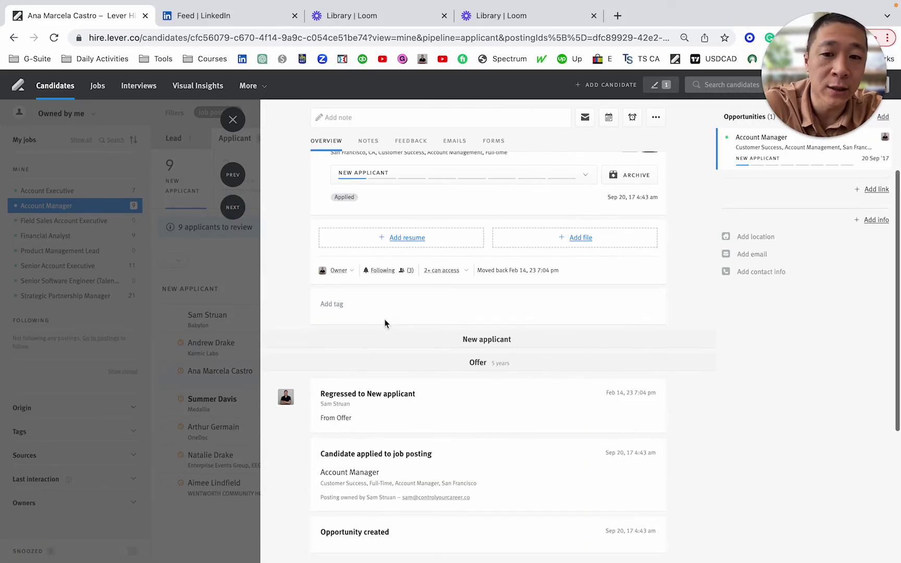
scroll(473, 239, "up", 6)
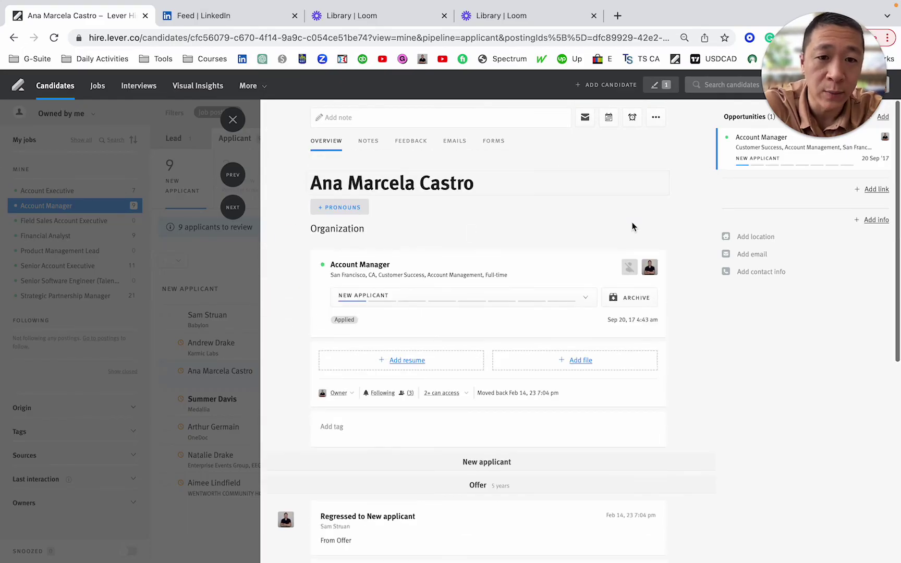
left_click(416, 296)
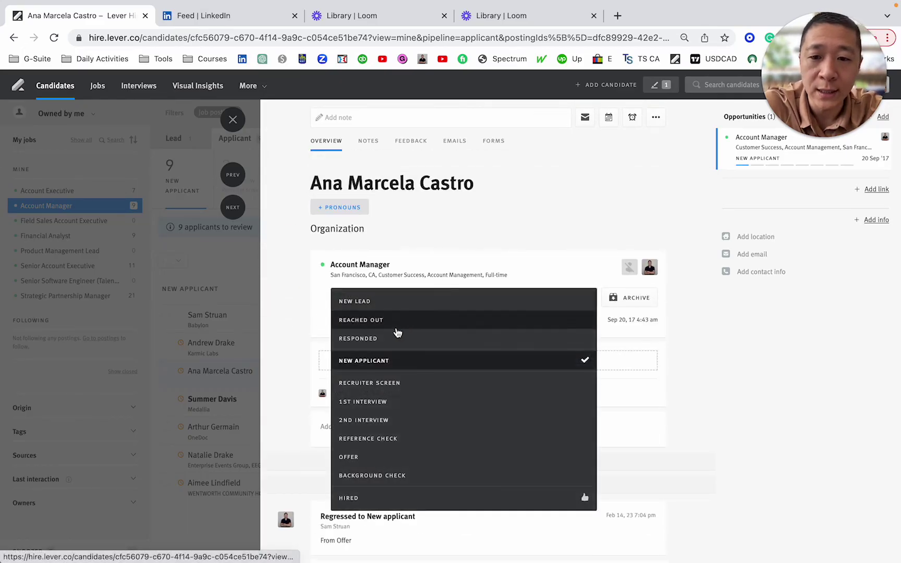
left_click(382, 384)
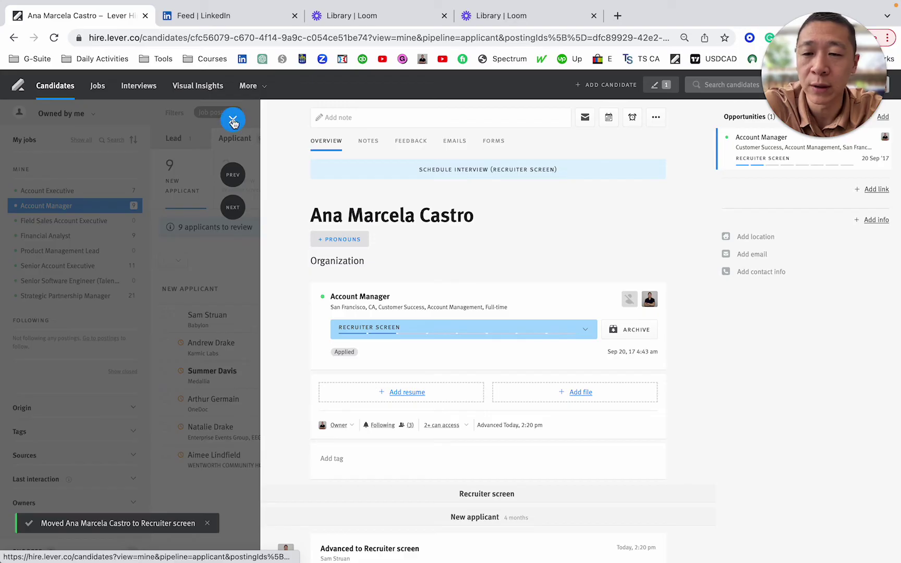
left_click(238, 218)
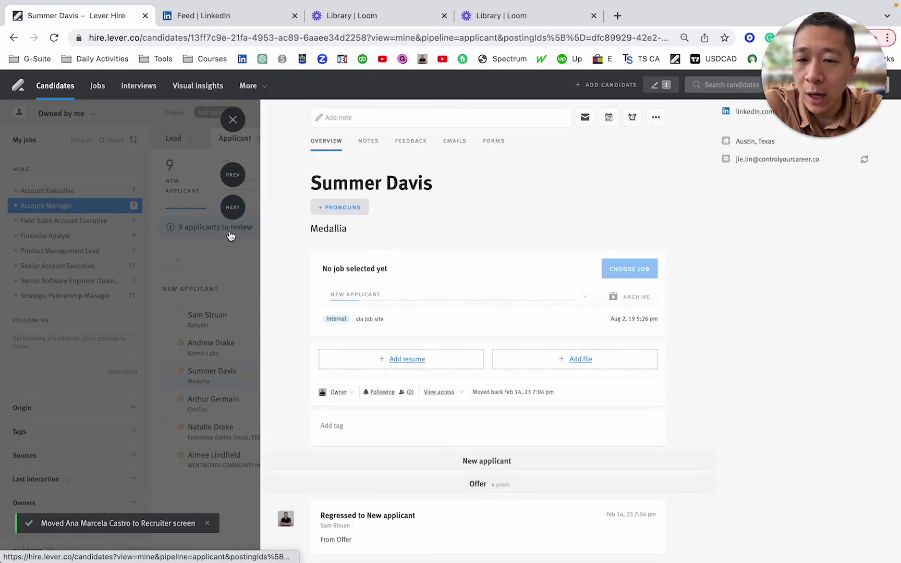
left_click(235, 121)
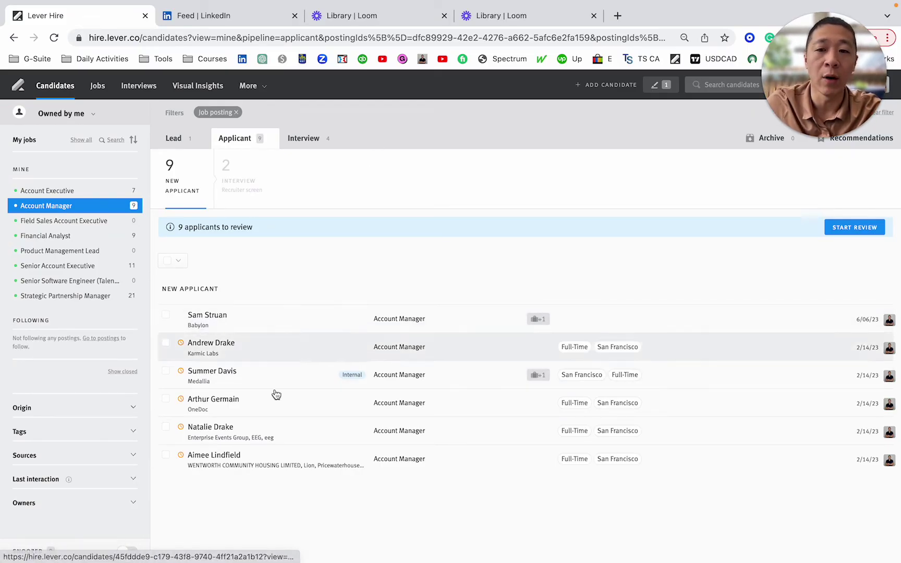
Select every remaining new applicant and start a bulk email to them.
left_click(165, 314)
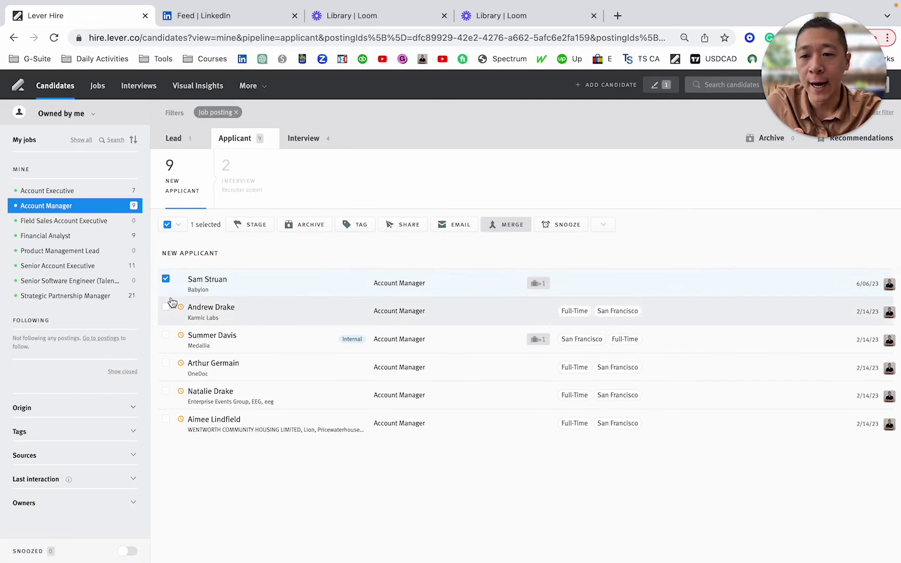
left_click(165, 280)
left_click(166, 260)
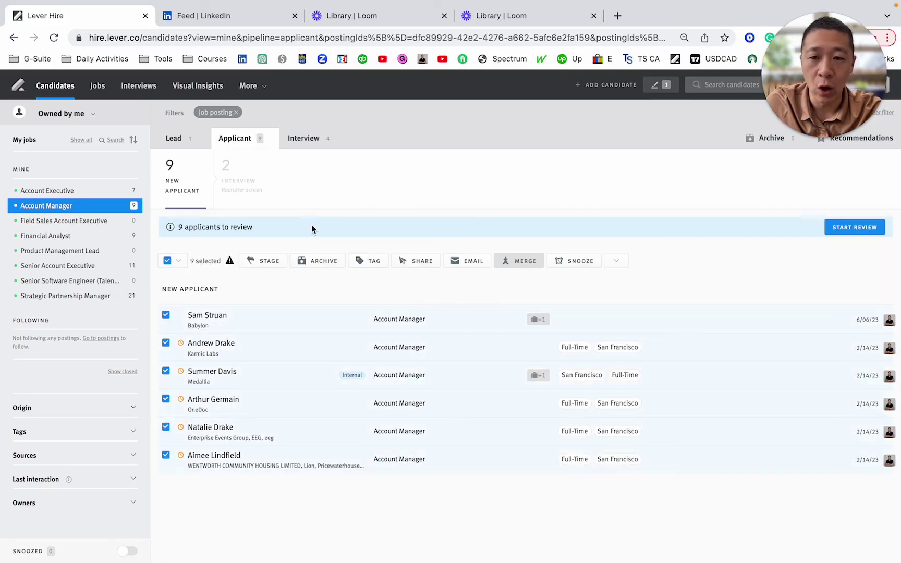
left_click(461, 260)
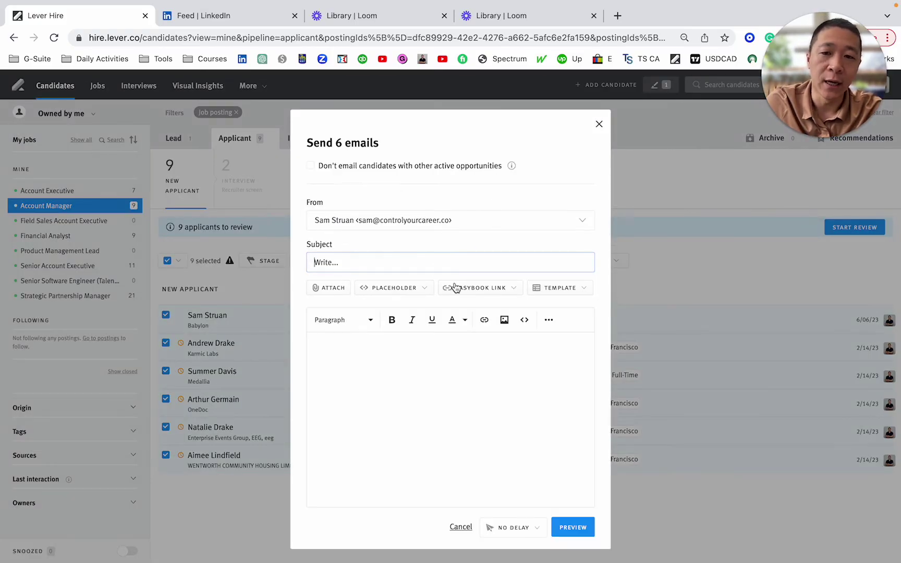
Send the [Reject] After Resume Review template, confirming despite four missing email addresses.
left_click(560, 292)
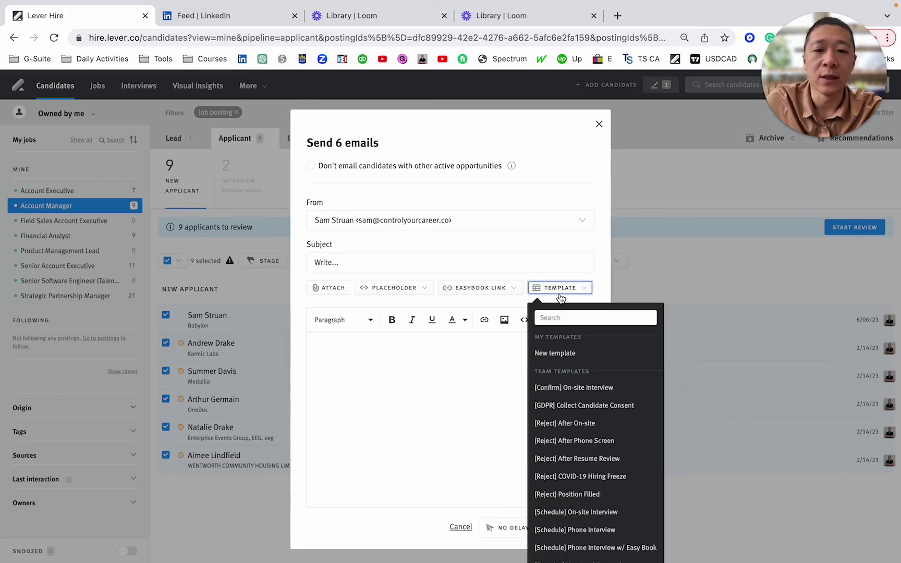
left_click(584, 460)
left_click(573, 528)
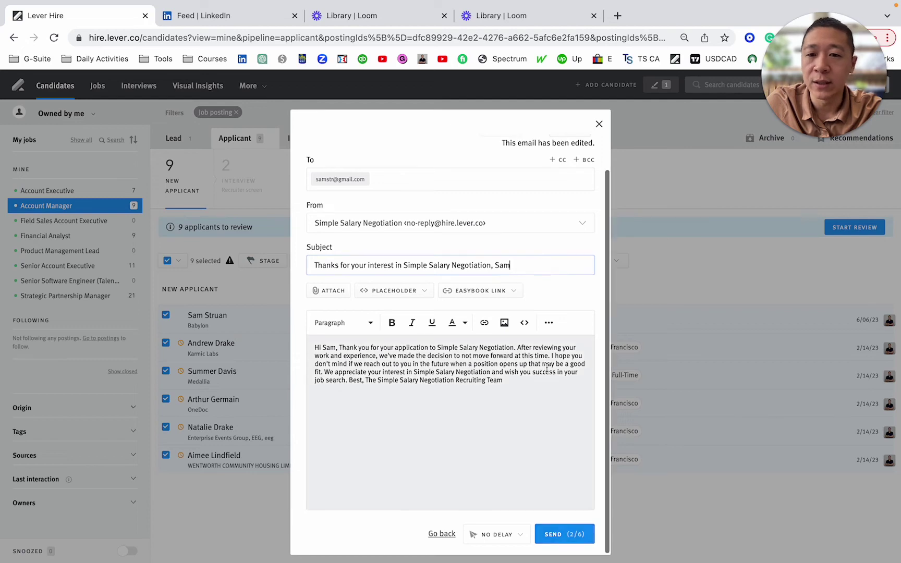
scroll(539, 472, "up", 2)
scroll(551, 283, "down", 2)
left_click(568, 532)
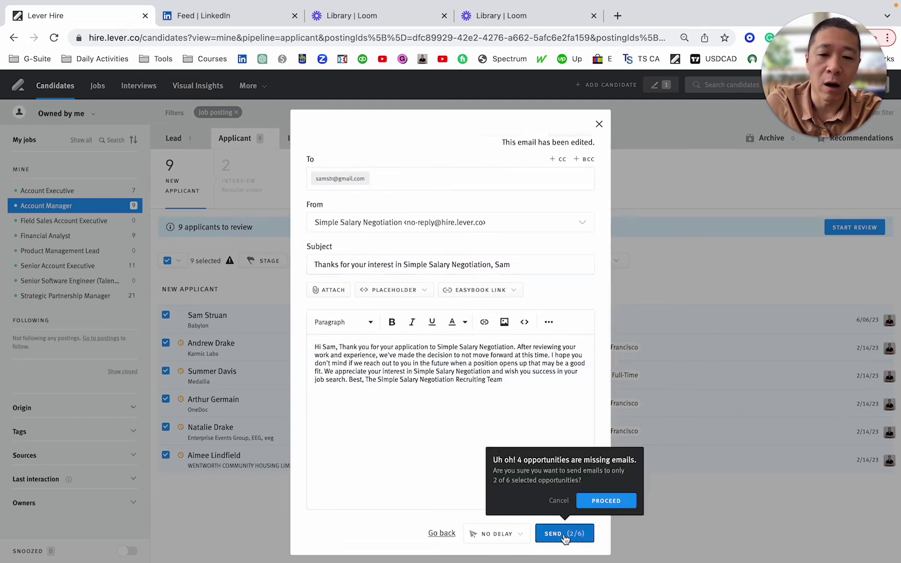
left_click(605, 502)
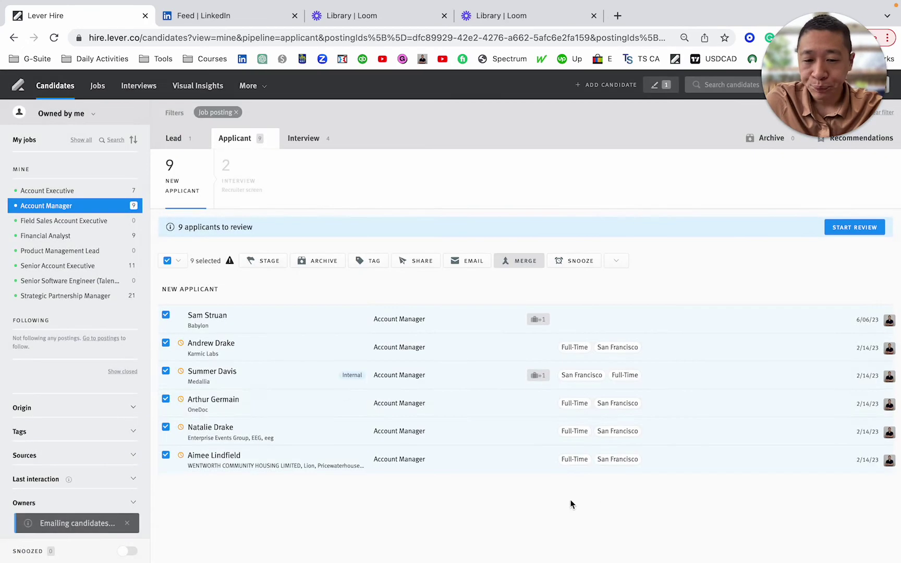
Archive the six selected applicants with Under- qualified as the reason.
left_click(327, 261)
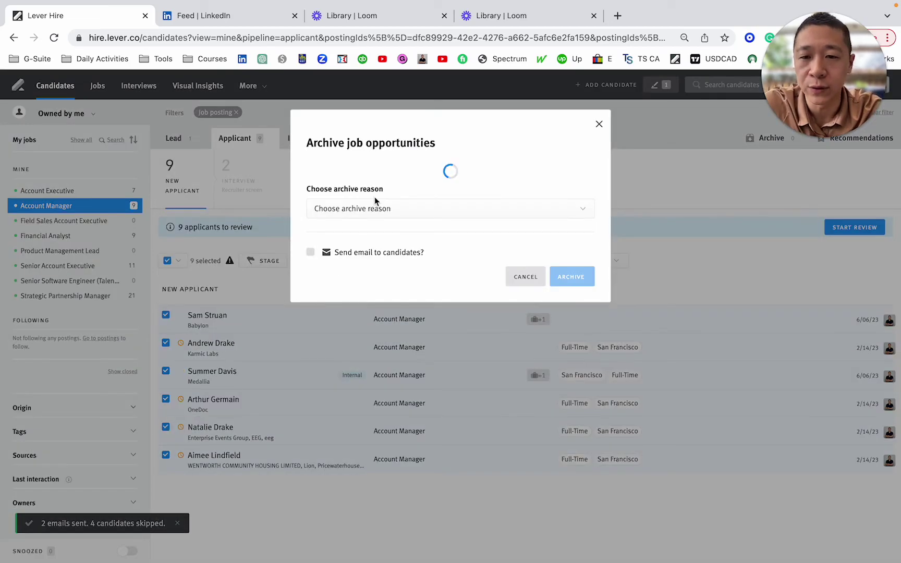
left_click(367, 206)
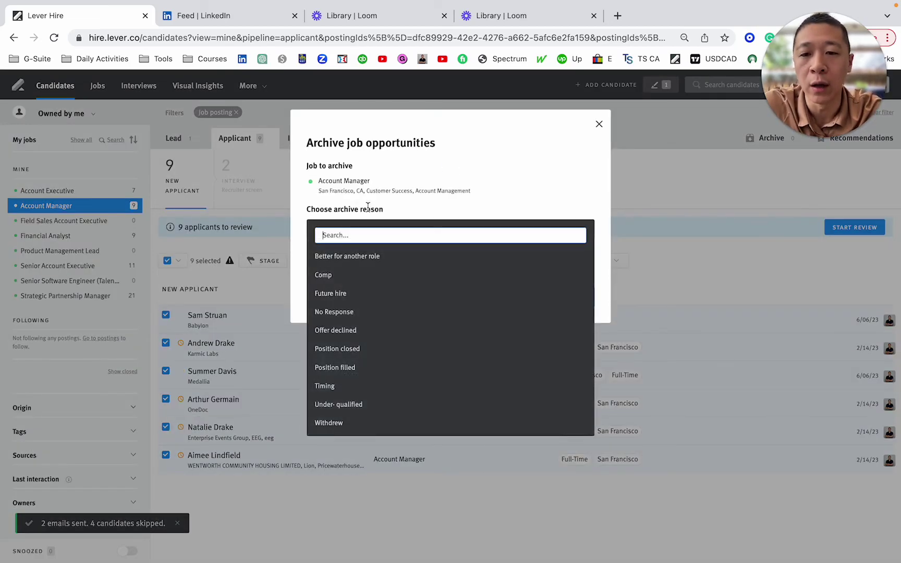
left_click(347, 405)
left_click(558, 298)
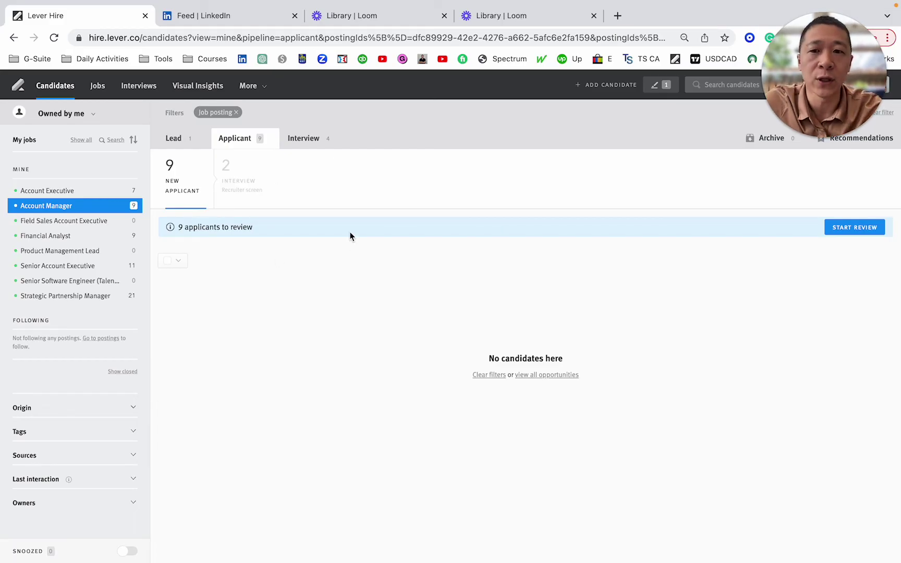
Switch to the Interview pipeline and tick the three newly advanced Recruiter screen candidates.
left_click(304, 142)
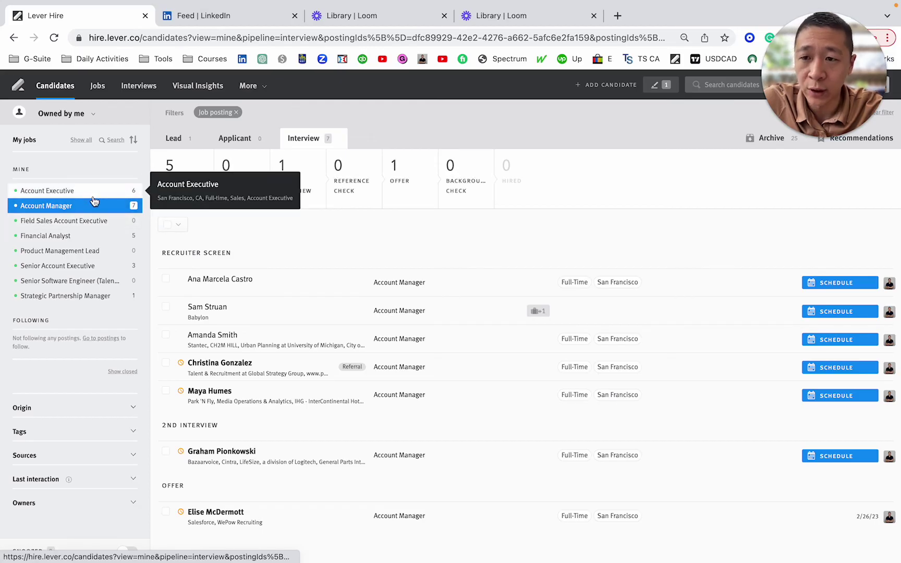
left_click(165, 280)
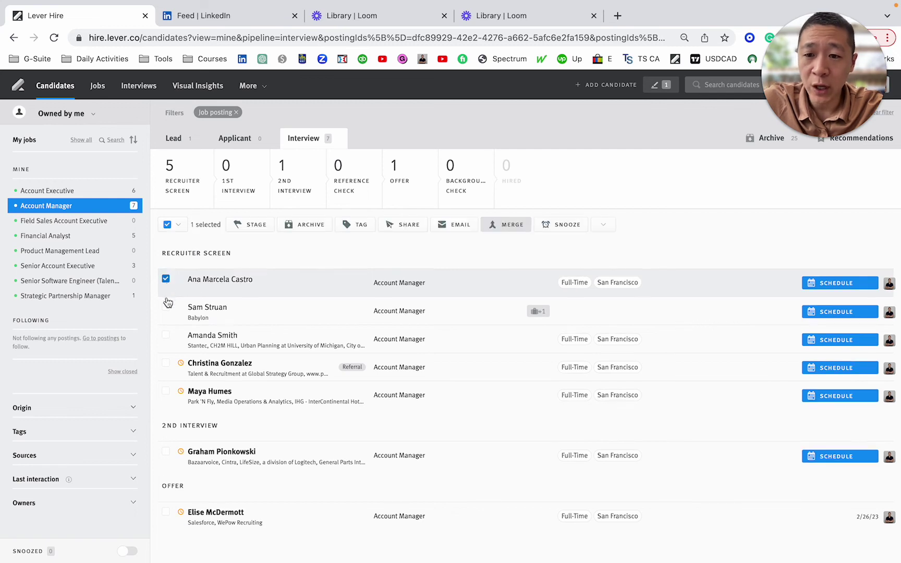
left_click(165, 307)
left_click(166, 336)
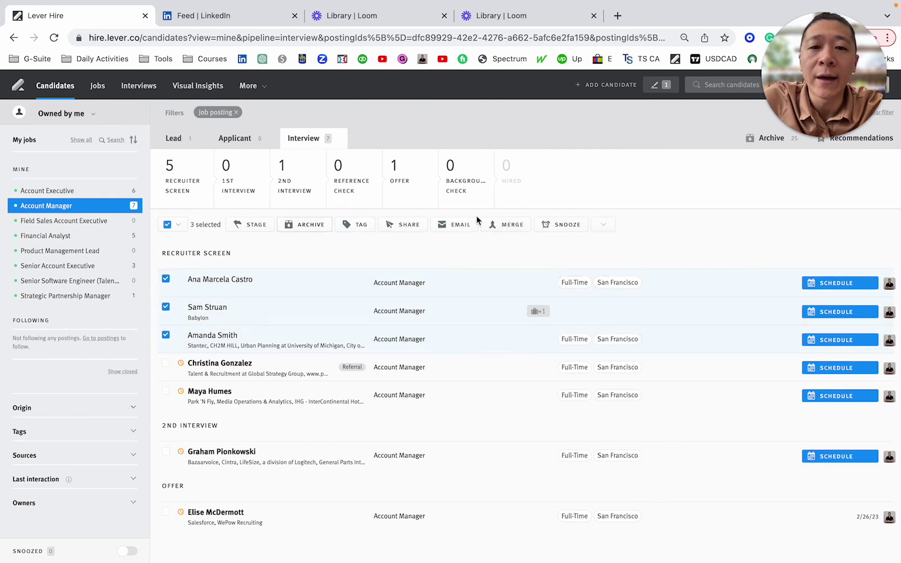